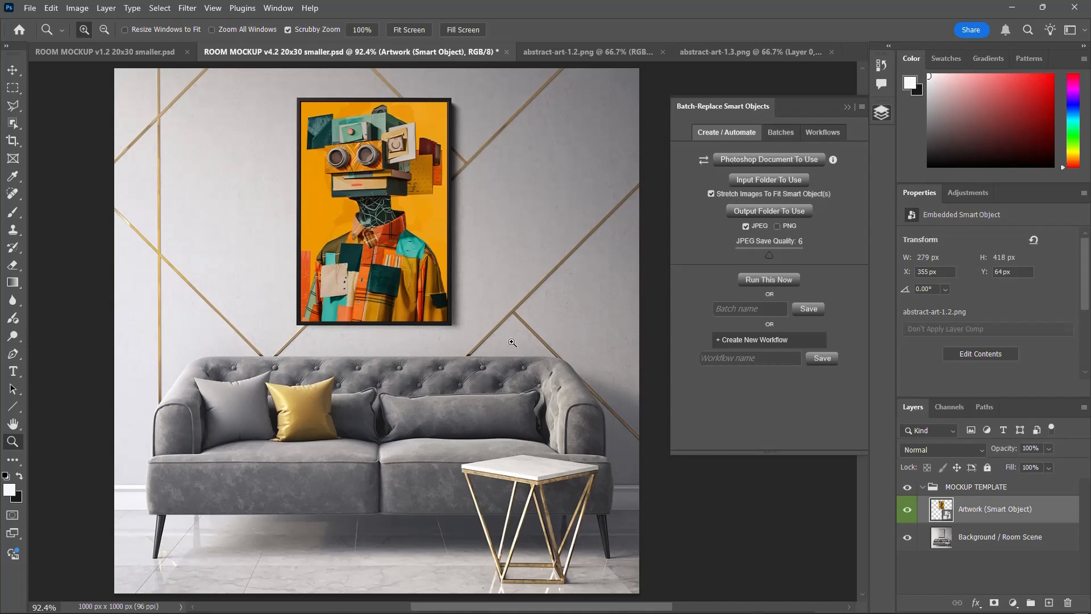
{"action": "right_click", "coordinate": [487, 233]}
{"action": "left_click", "coordinate": [505, 194]}
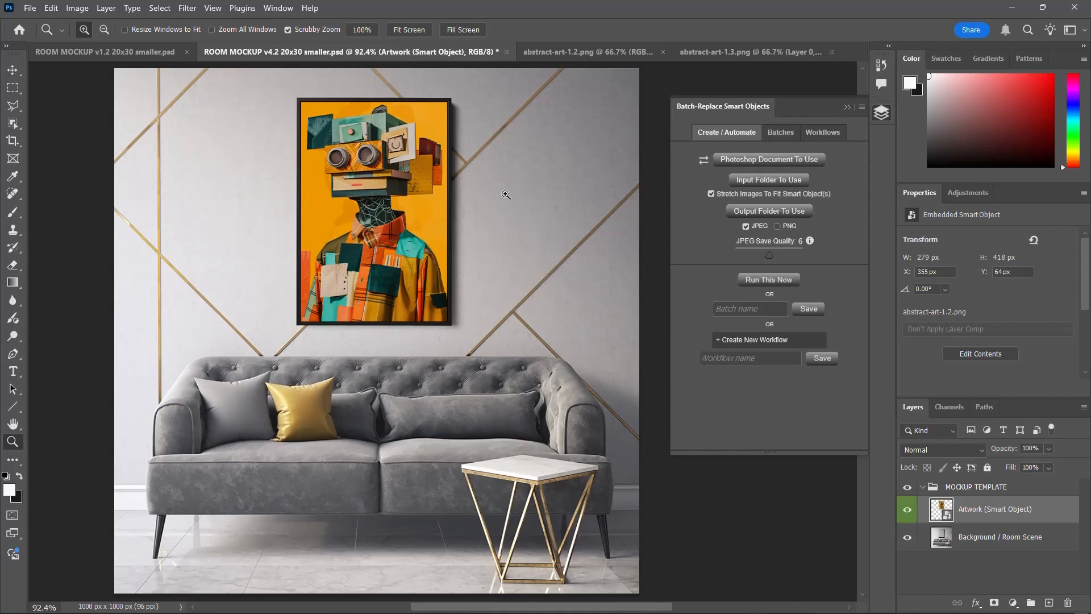
Step: Choose ROOM MOCKUP v4.2 20x30 smaller from FOLDER OF PSD FILES 1 as the single Photoshop document for the batch
{"action": "left_click", "coordinate": [705, 161]}
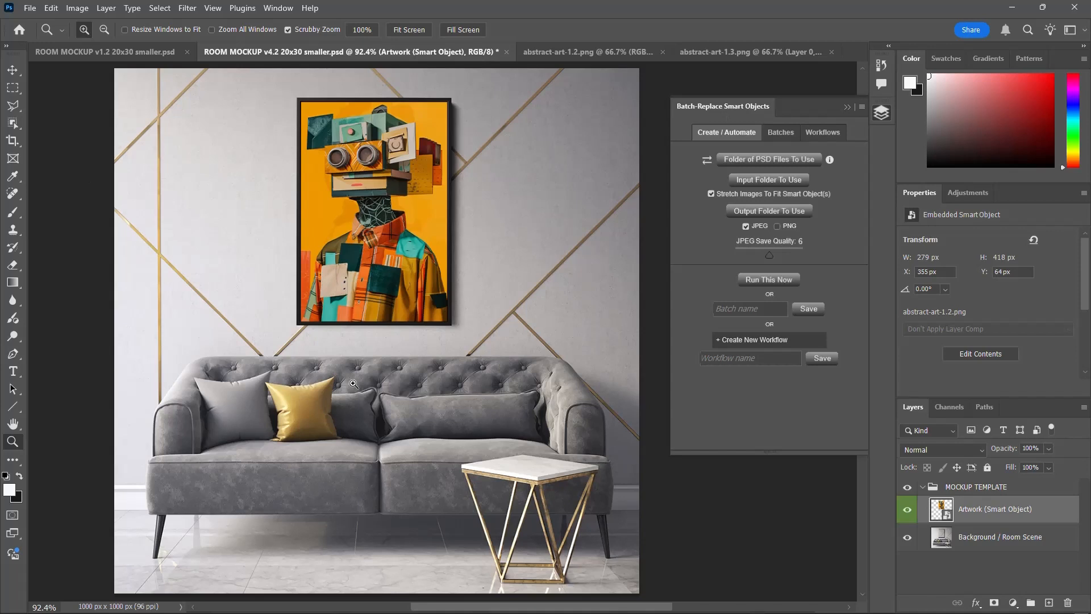
{"action": "left_click", "coordinate": [707, 160]}
{"action": "left_click", "coordinate": [762, 162]}
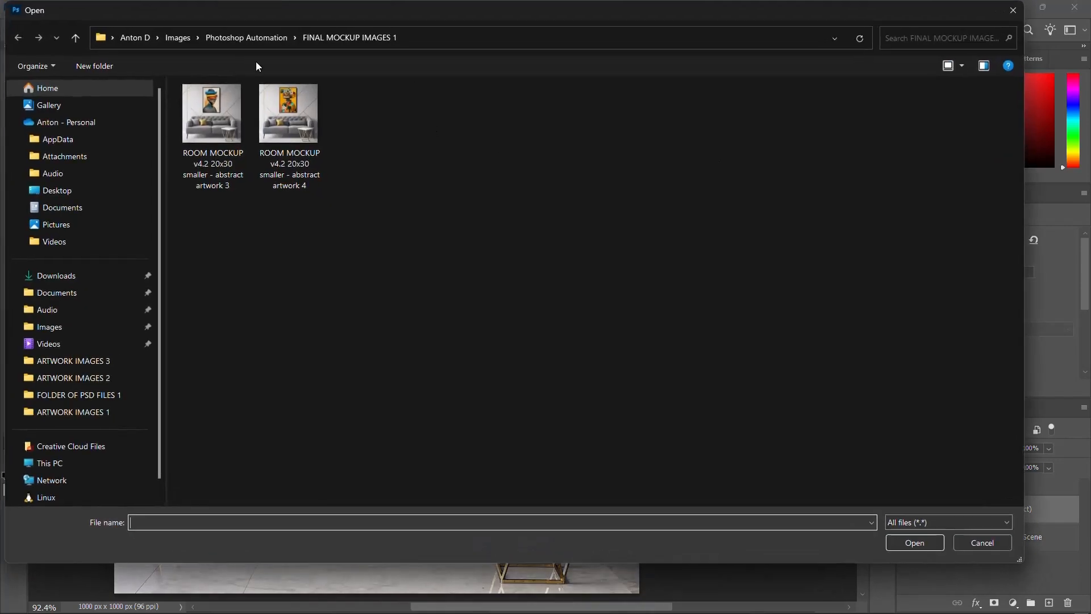
{"action": "left_click", "coordinate": [255, 41]}
{"action": "double_click", "coordinate": [257, 188]}
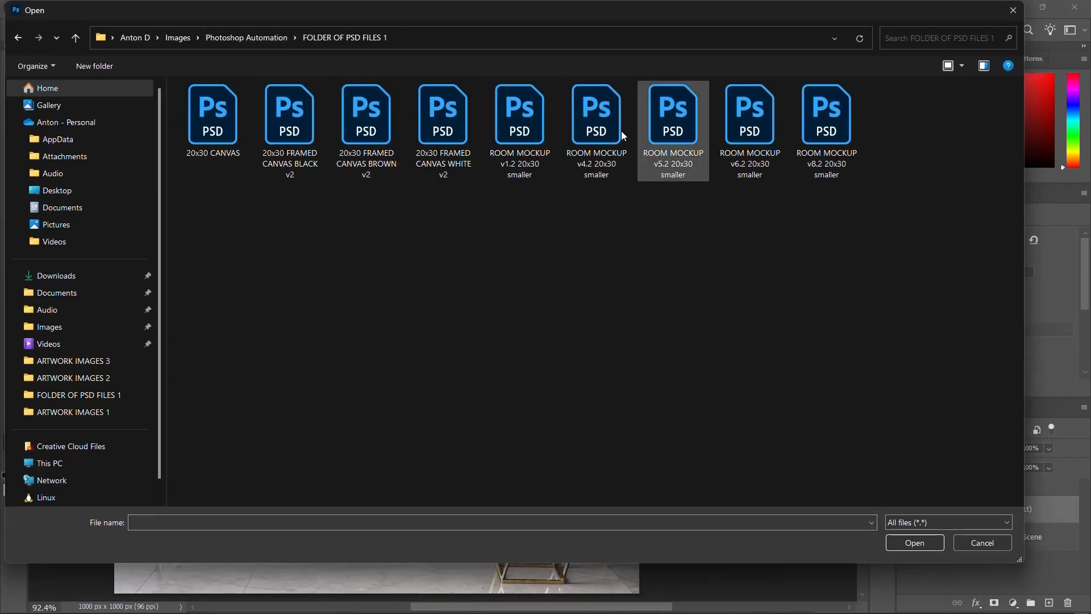
{"action": "double_click", "coordinate": [606, 136]}
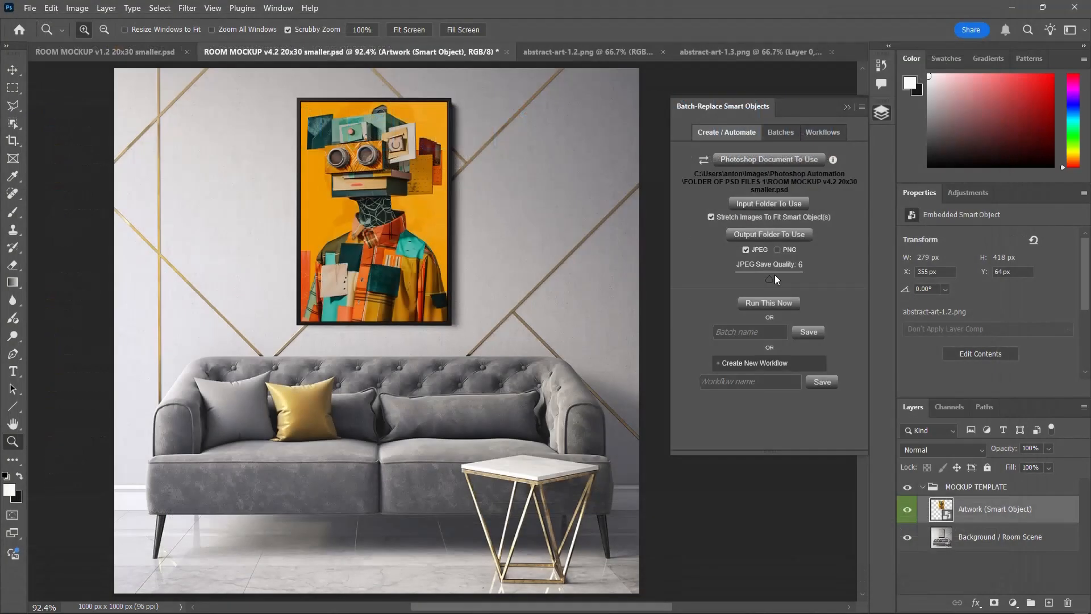
Step: Set ARTWORK IMAGES 2 in Photoshop Automation as the batch's input folder
{"action": "left_click", "coordinate": [792, 205]}
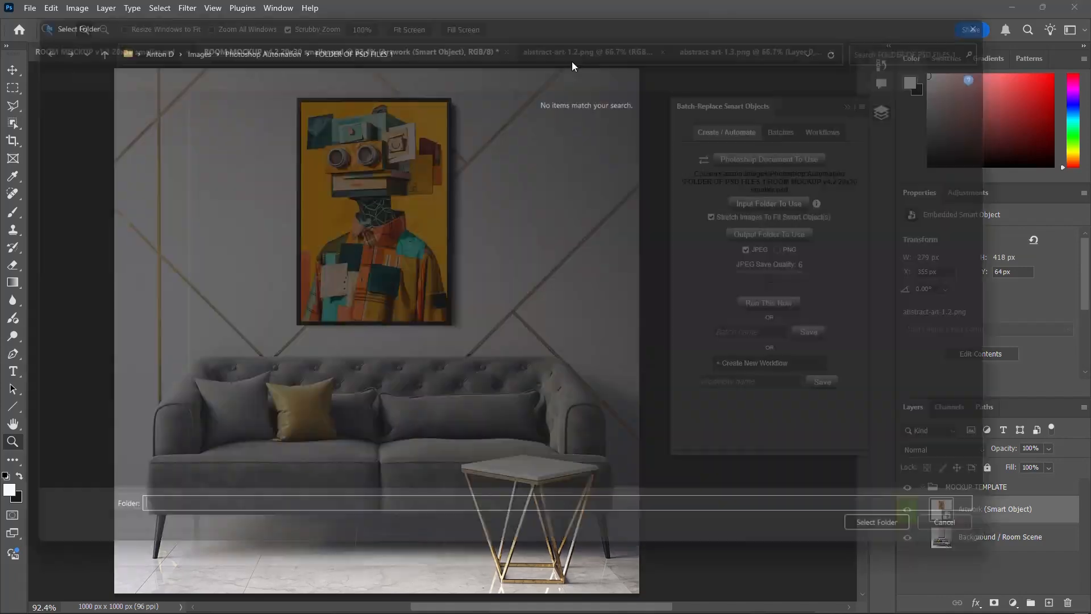
{"action": "left_click", "coordinate": [246, 37]}
{"action": "double_click", "coordinate": [270, 121]}
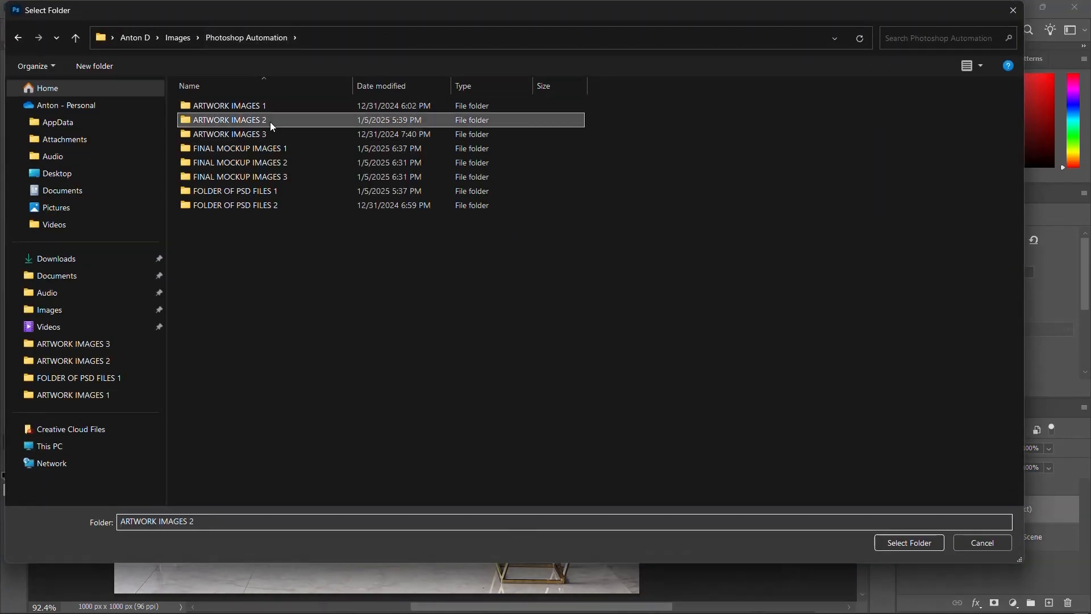
{"action": "left_click", "coordinate": [908, 543]}
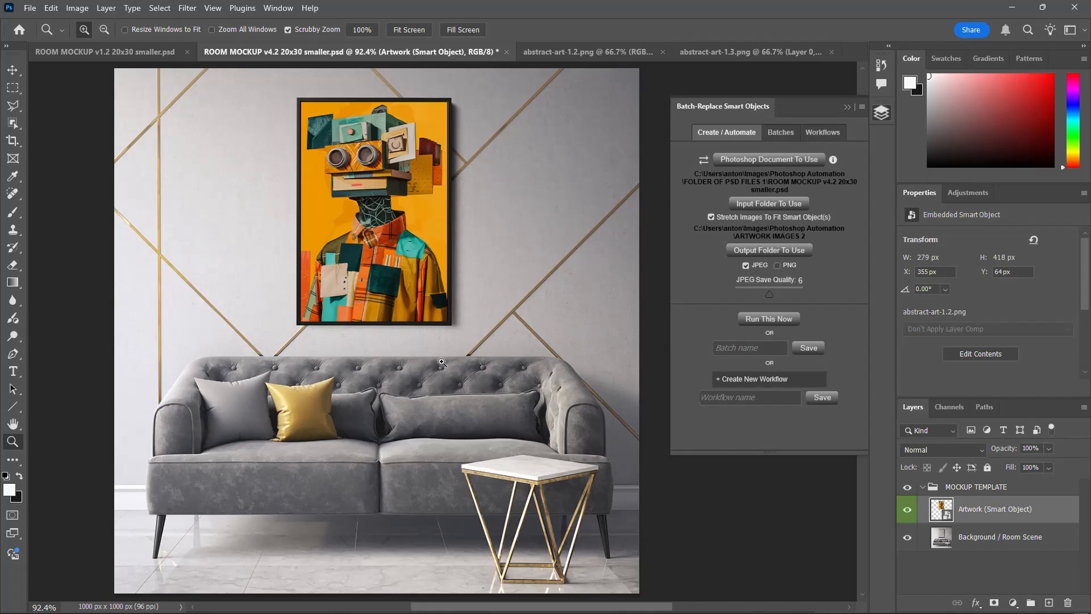
Step: Set FINAL MOCKUP IMAGES 1 in Photoshop Automation as the batch's output folder
{"action": "left_click", "coordinate": [796, 249]}
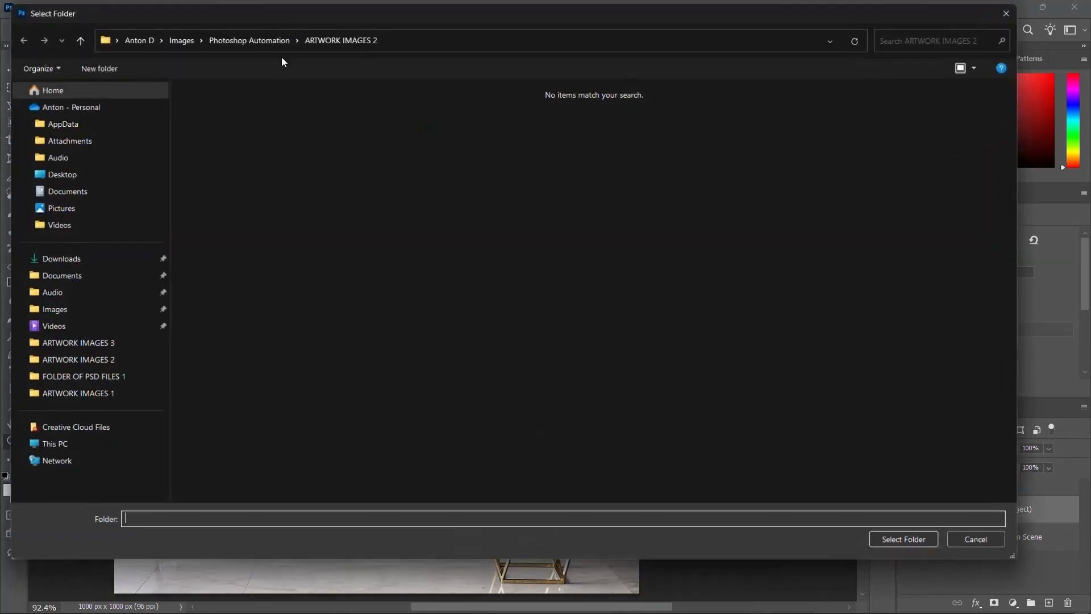
{"action": "left_click", "coordinate": [265, 38]}
{"action": "left_click", "coordinate": [250, 192]}
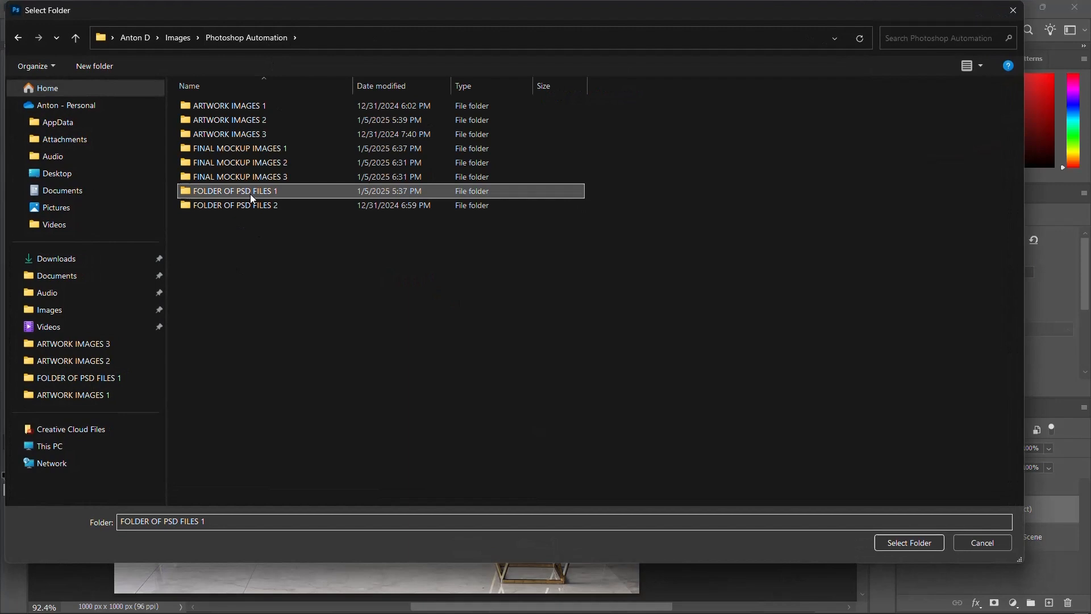
{"action": "double_click", "coordinate": [259, 148]}
{"action": "left_click", "coordinate": [908, 543]}
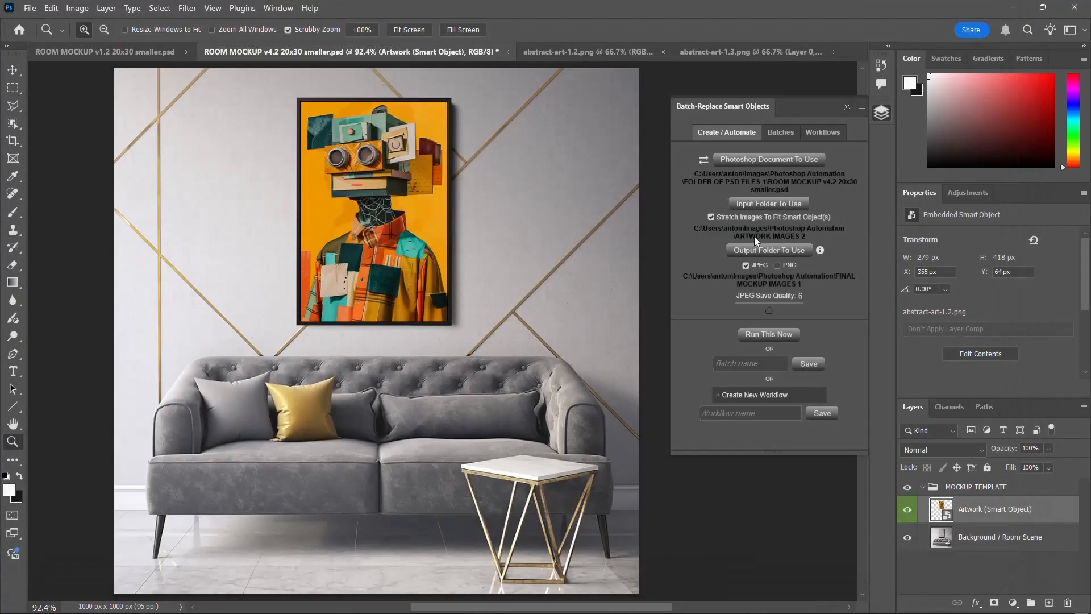
Step: Run the smart object replacement batch with JPEG output at save quality 6
{"action": "left_click", "coordinate": [777, 265]}
{"action": "left_click", "coordinate": [744, 265]}
{"action": "mouse_move", "coordinate": [799, 306]}
{"action": "left_mouse_down"}
{"action": "mouse_move", "coordinate": [739, 301]}
{"action": "mouse_move", "coordinate": [807, 306]}
{"action": "left_mouse_up"}
{"action": "left_click_drag", "start_coordinate": [791, 321], "coordinate": [788, 318]}
{"action": "left_click_drag", "start_coordinate": [787, 318], "coordinate": [778, 321]}
{"action": "left_click", "coordinate": [789, 331]}
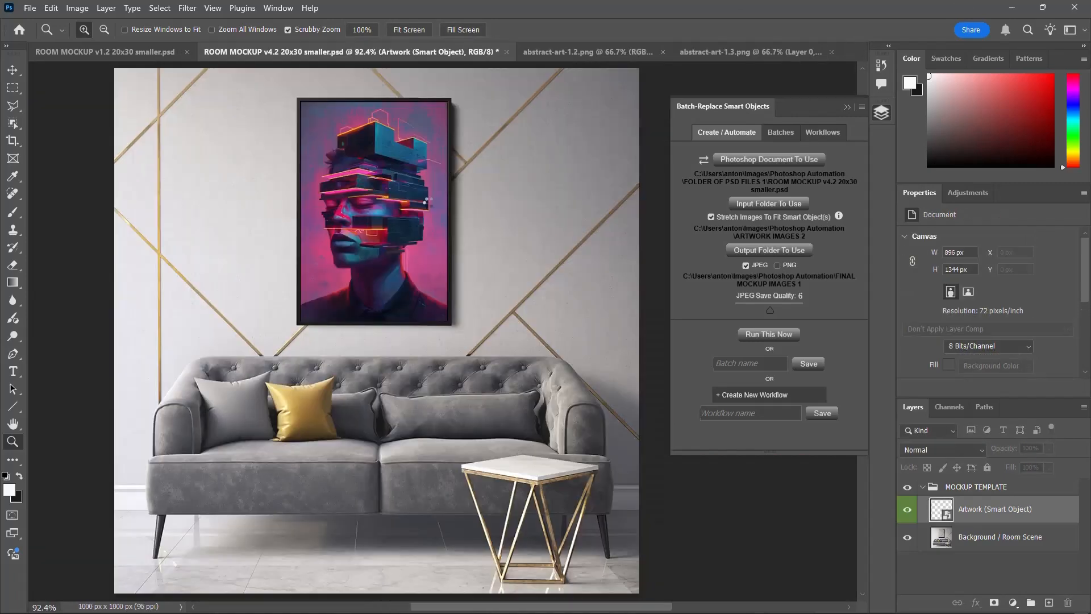
Step: Dismiss the completion message and examine the generated mockups in FINAL MOCKUP IMAGES 1 in File Explorer, using larger thumbnails
{"action": "key", "text": "alt+Tab"}
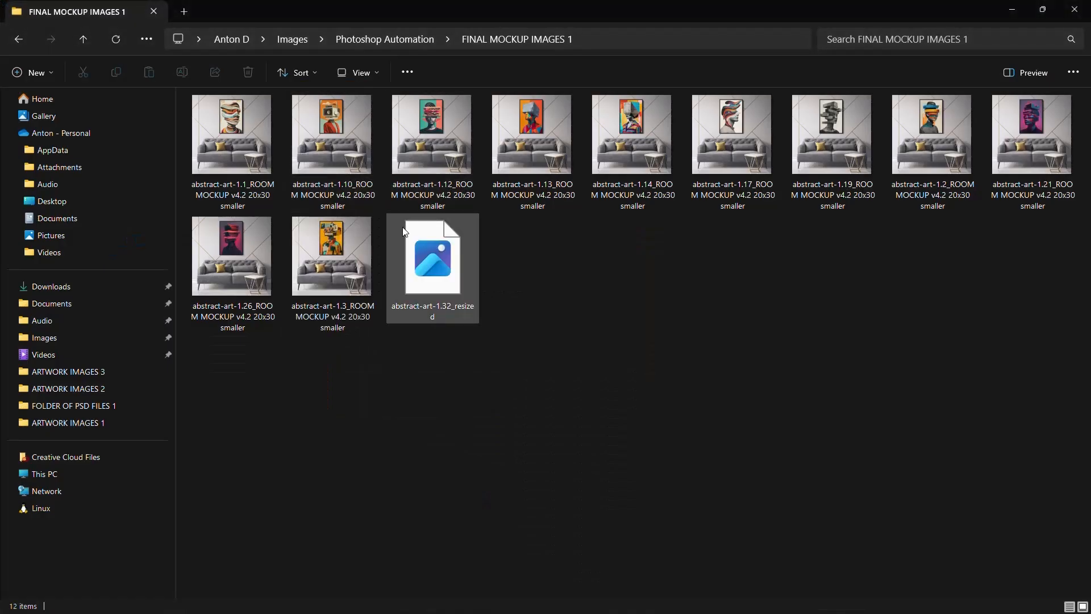
{"action": "key", "text": "alt+Tab"}
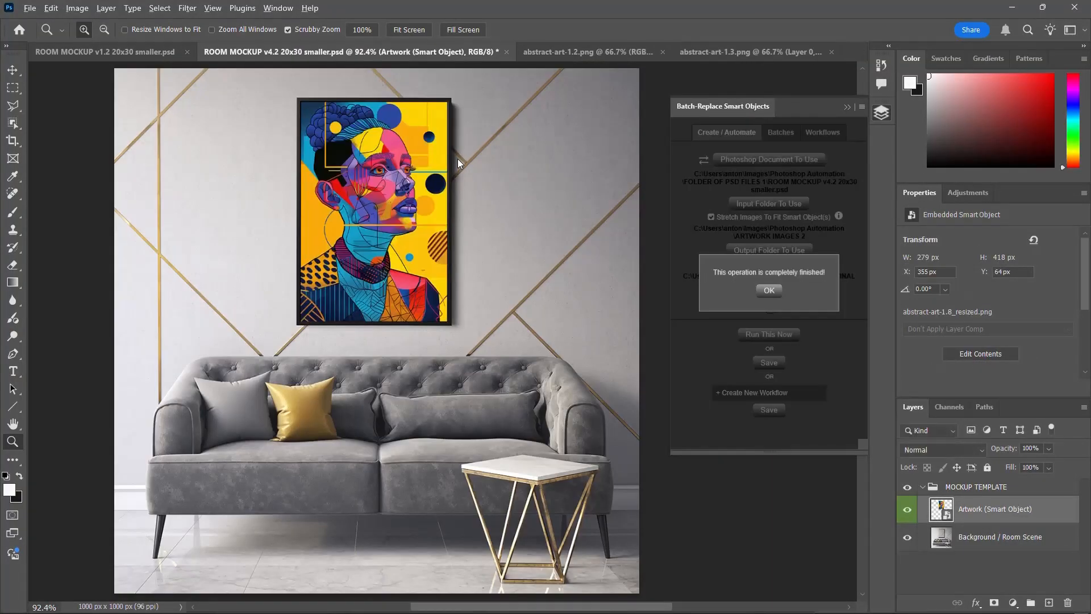
{"action": "left_click", "coordinate": [769, 290]}
{"action": "key", "text": "alt+Tab"}
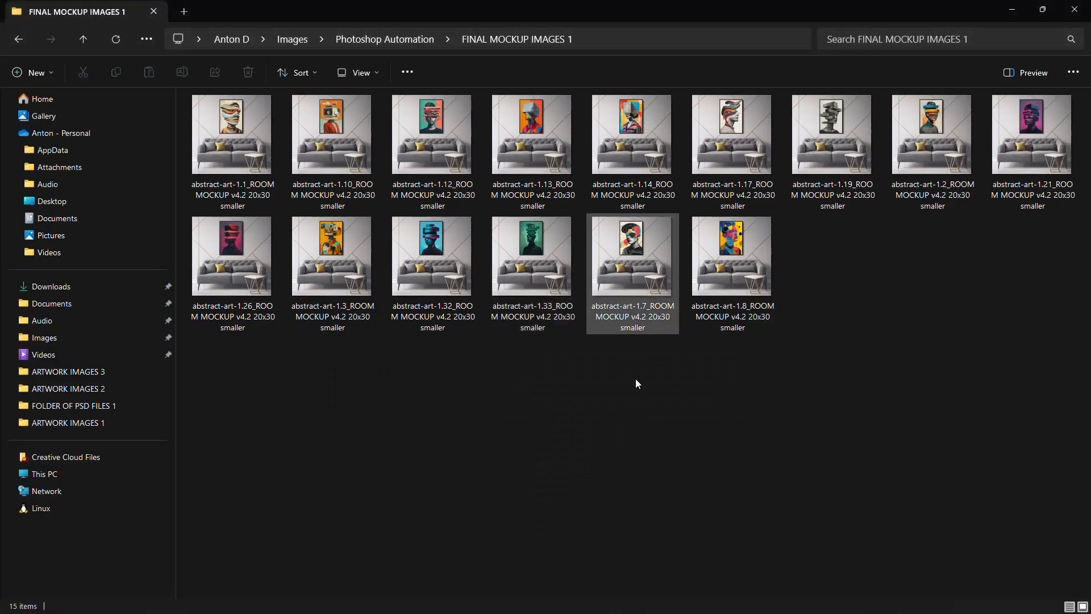
{"action": "scroll", "coordinate": [852, 326], "scroll_direction": "up", "scroll_amount": 2}
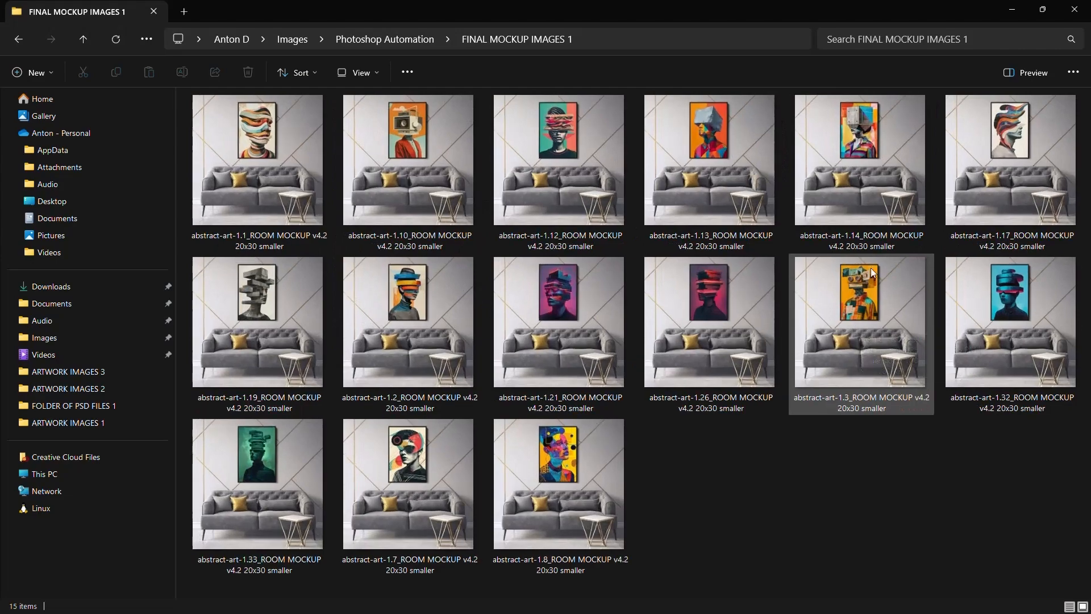
{"action": "key", "text": "alt+Tab"}
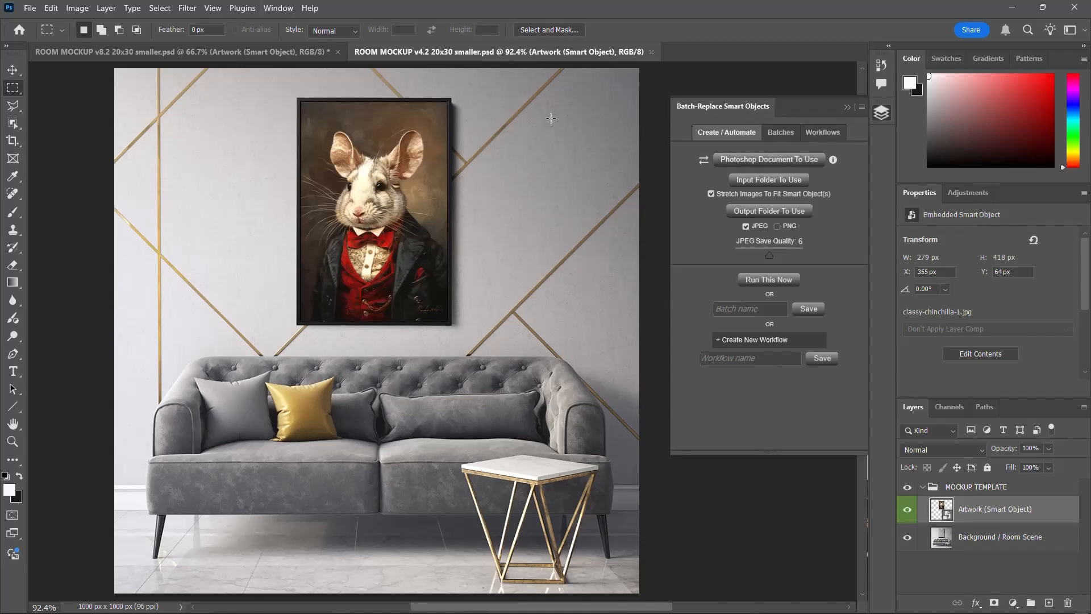
Step: Switch the batch source to a folder of PSD files and review the templates in FOLDER OF PSD FILES 1 in File Explorer
{"action": "left_click", "coordinate": [704, 160]}
{"action": "key", "text": "alt+Tab"}
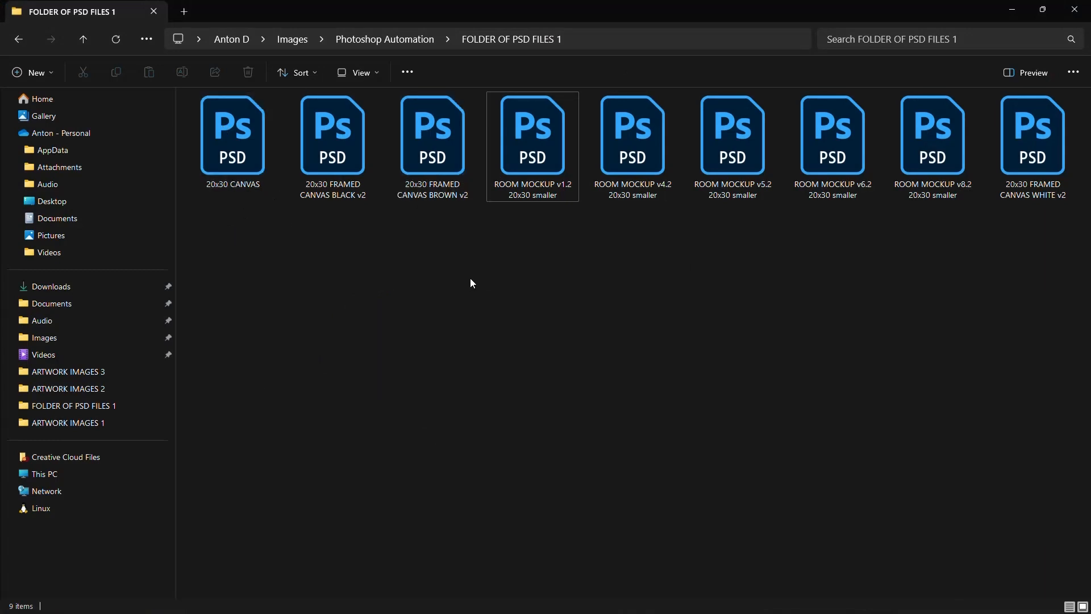
{"action": "left_click_drag", "start_coordinate": [471, 283], "coordinate": [251, 143]}
{"action": "left_click", "coordinate": [574, 282]}
{"action": "left_click", "coordinate": [333, 160]}
{"action": "left_click", "coordinate": [443, 162]}
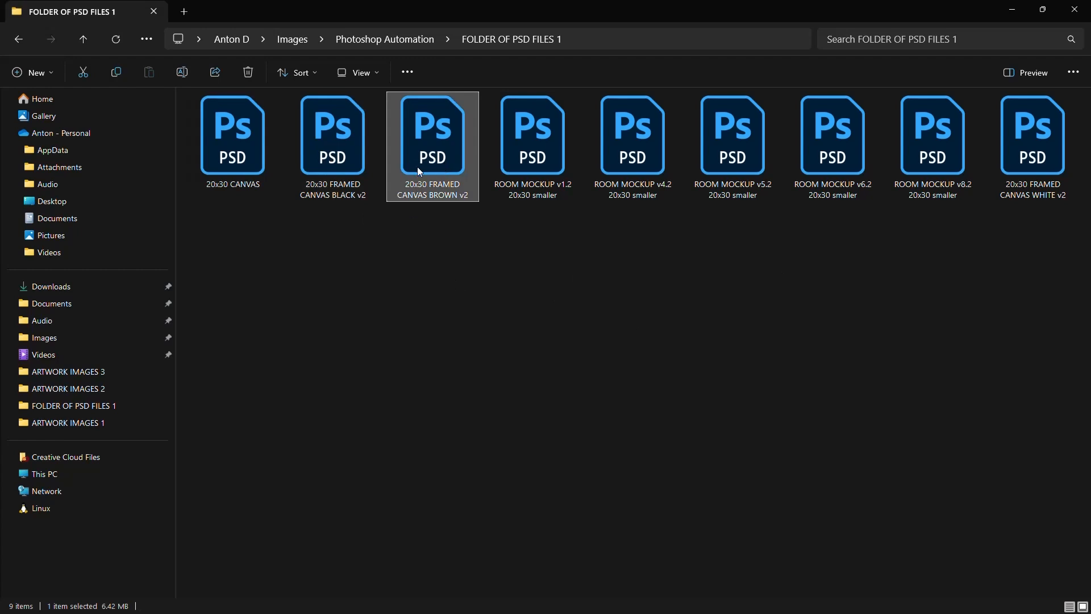
{"action": "left_click", "coordinate": [231, 154]}
{"action": "left_click_drag", "start_coordinate": [547, 268], "coordinate": [919, 108]}
{"action": "left_click", "coordinate": [923, 217]}
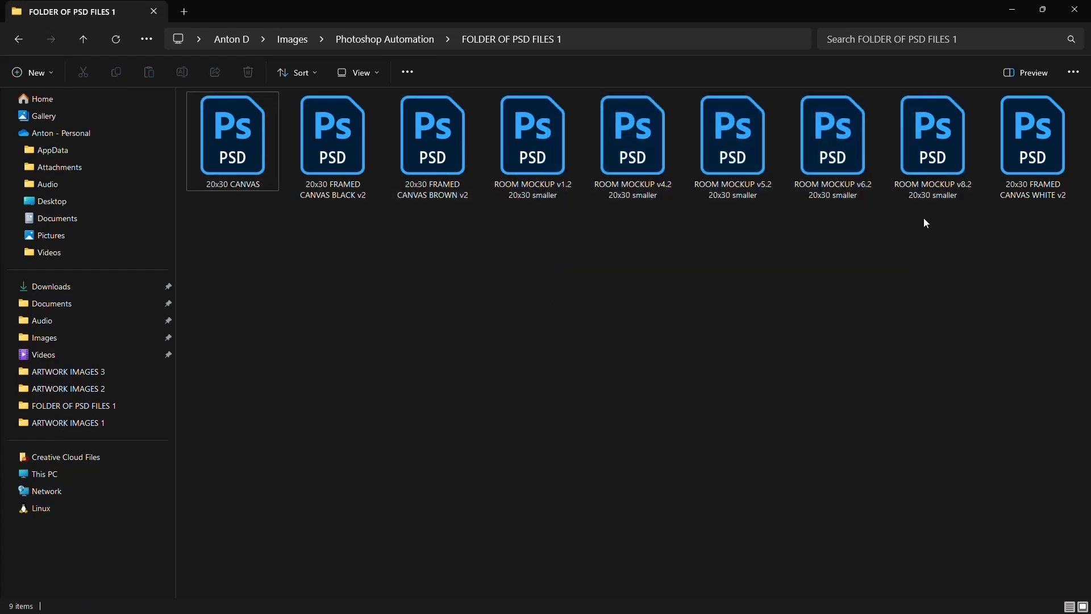
{"action": "left_click", "coordinate": [1021, 10]}
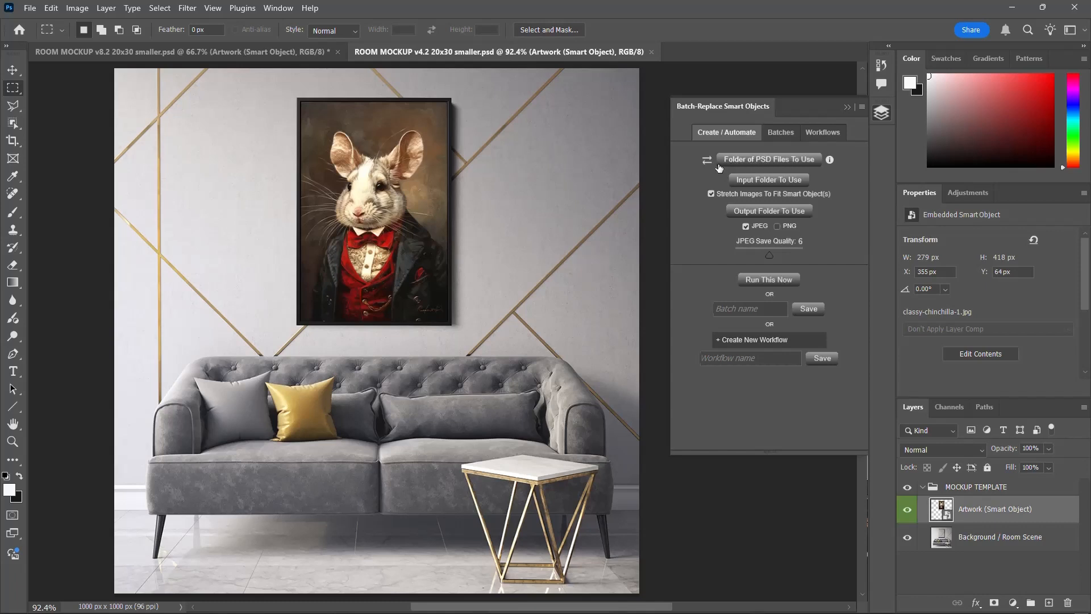
Step: Set FOLDER OF PSD FILES 1 as the PSD folder and ARTWORK IMAGES 2 as the input folder
{"action": "left_click", "coordinate": [763, 166]}
{"action": "left_click", "coordinate": [916, 544]}
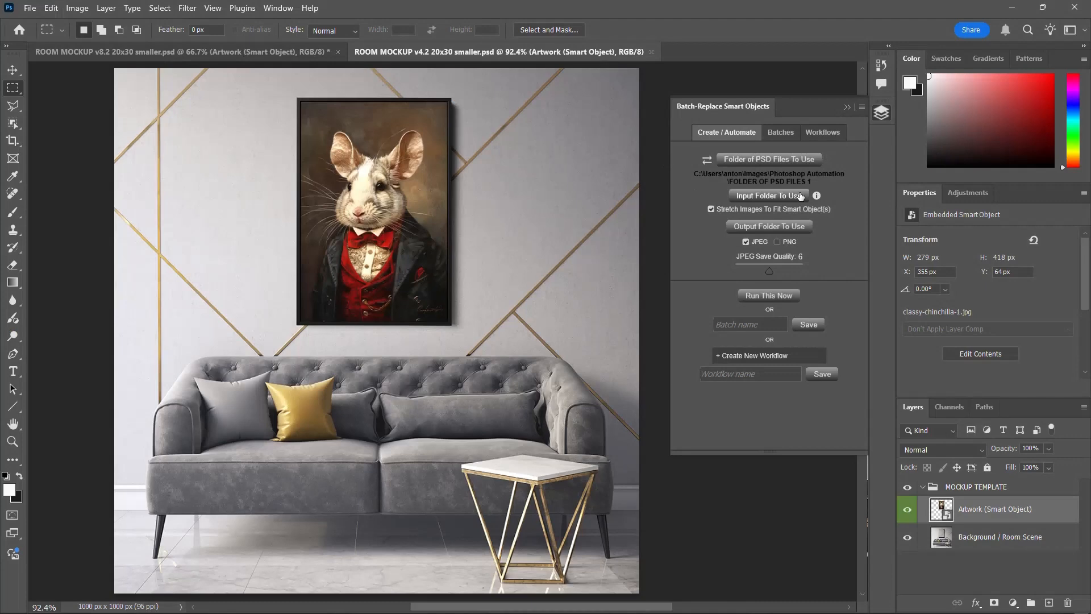
{"action": "left_click", "coordinate": [790, 195]}
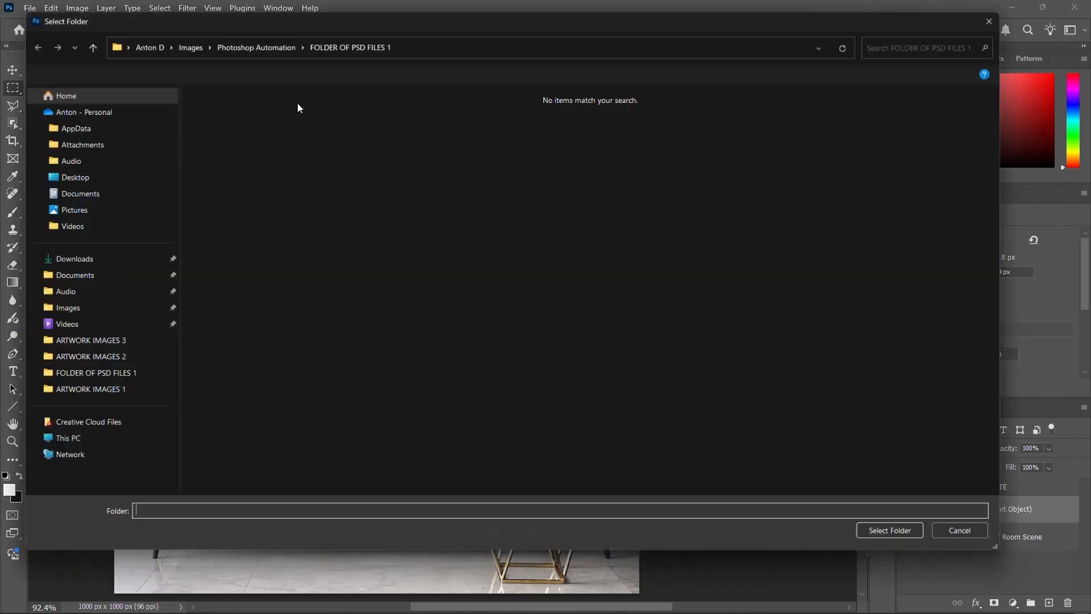
{"action": "left_click", "coordinate": [274, 39]}
{"action": "double_click", "coordinate": [252, 124]}
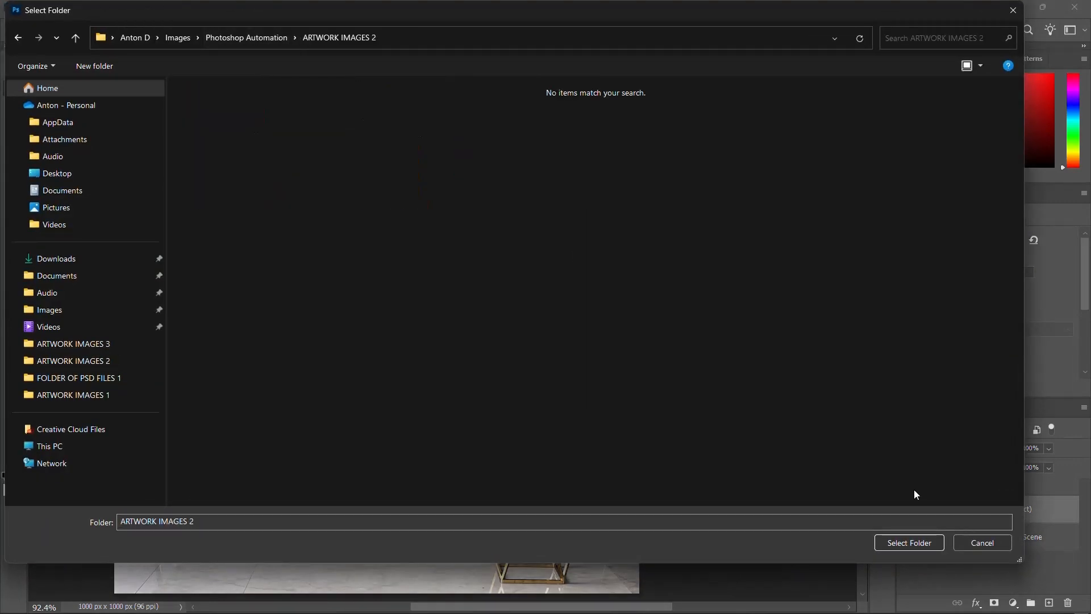
{"action": "left_click", "coordinate": [919, 544]}
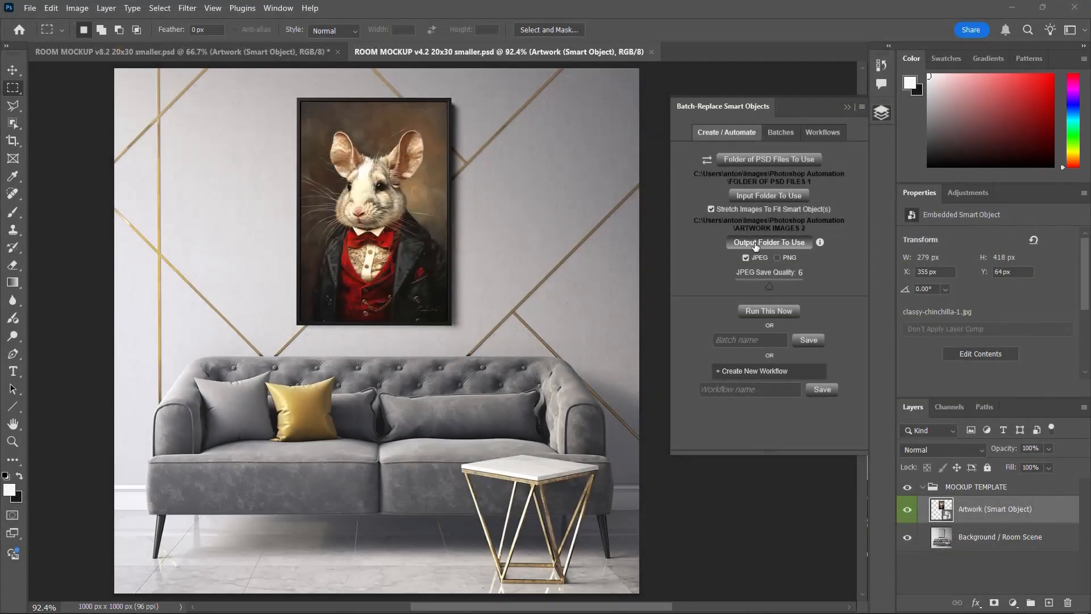
Step: Set the output folder to FINAL MOCKUP IMAGES 3 and run the batch with image stretching turned off
{"action": "left_click", "coordinate": [755, 246]}
{"action": "left_click", "coordinate": [254, 35]}
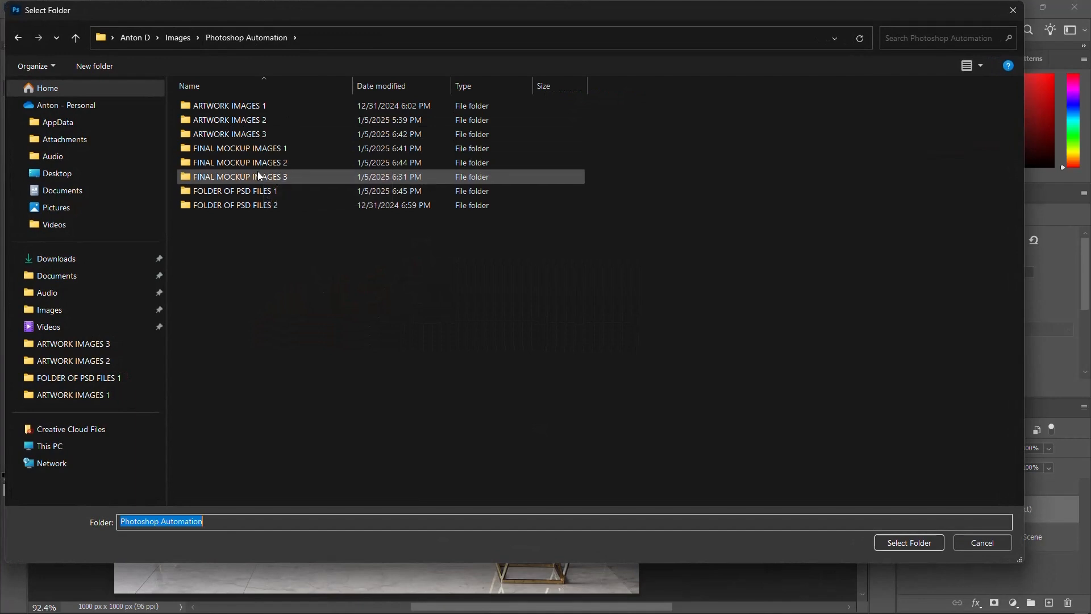
{"action": "double_click", "coordinate": [256, 176]}
{"action": "left_click", "coordinate": [884, 541]}
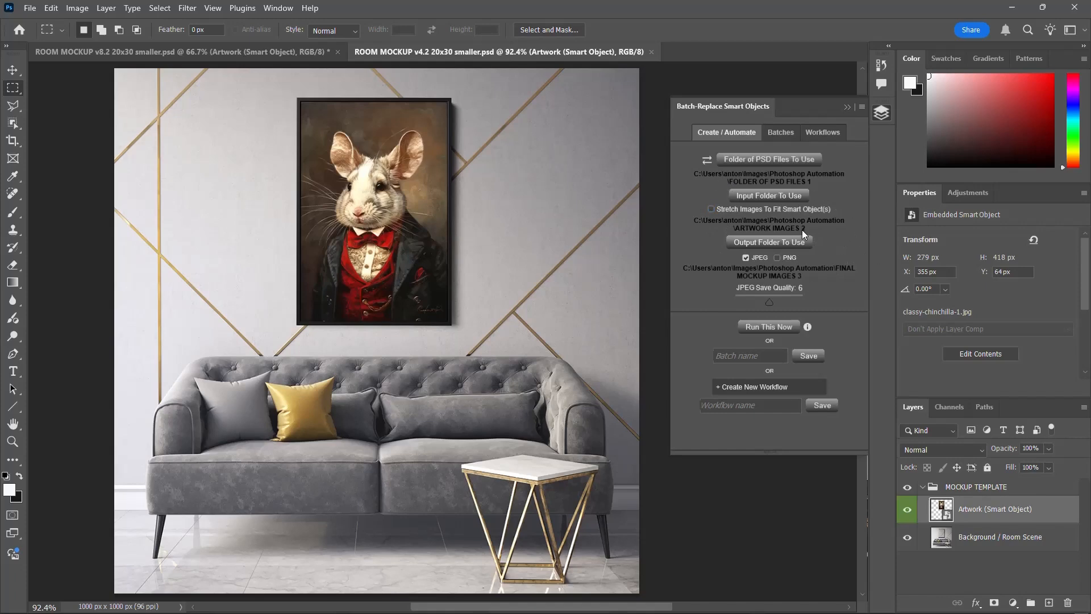
{"action": "left_click", "coordinate": [778, 331]}
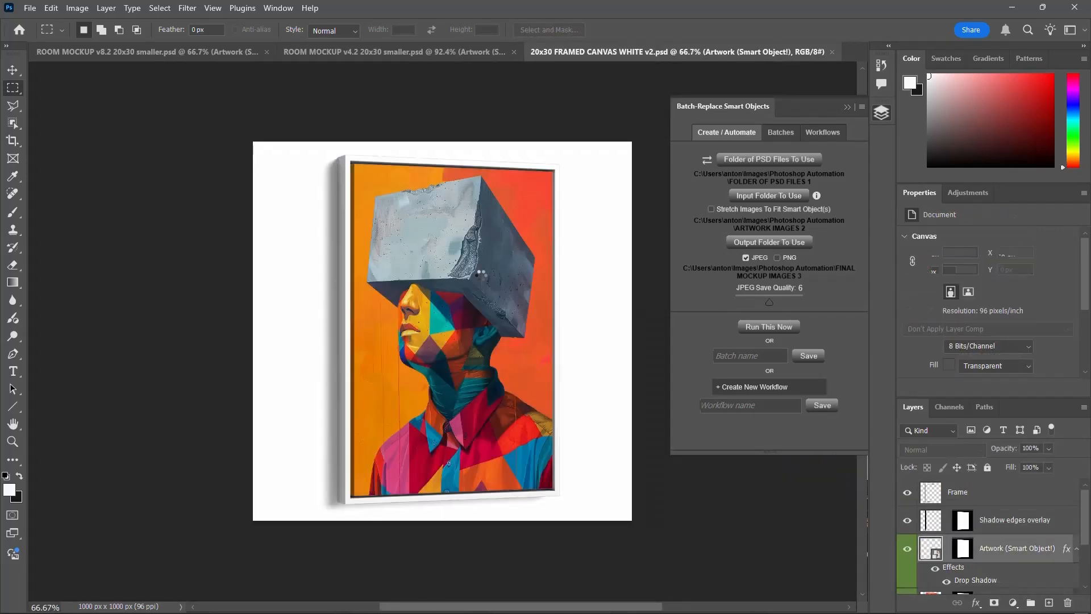
Step: Open FINAL MOCKUP IMAGES 3 in File Explorer and look through the mockups generated by the batch
{"action": "key", "text": "alt+Tab"}
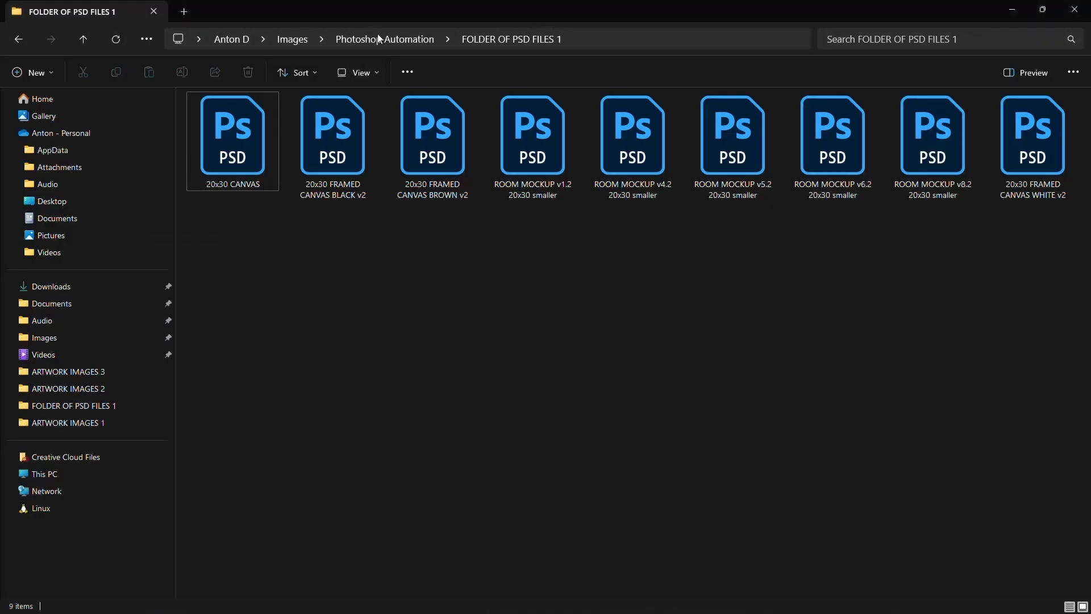
{"action": "left_click", "coordinate": [377, 36]}
{"action": "left_click", "coordinate": [305, 190]}
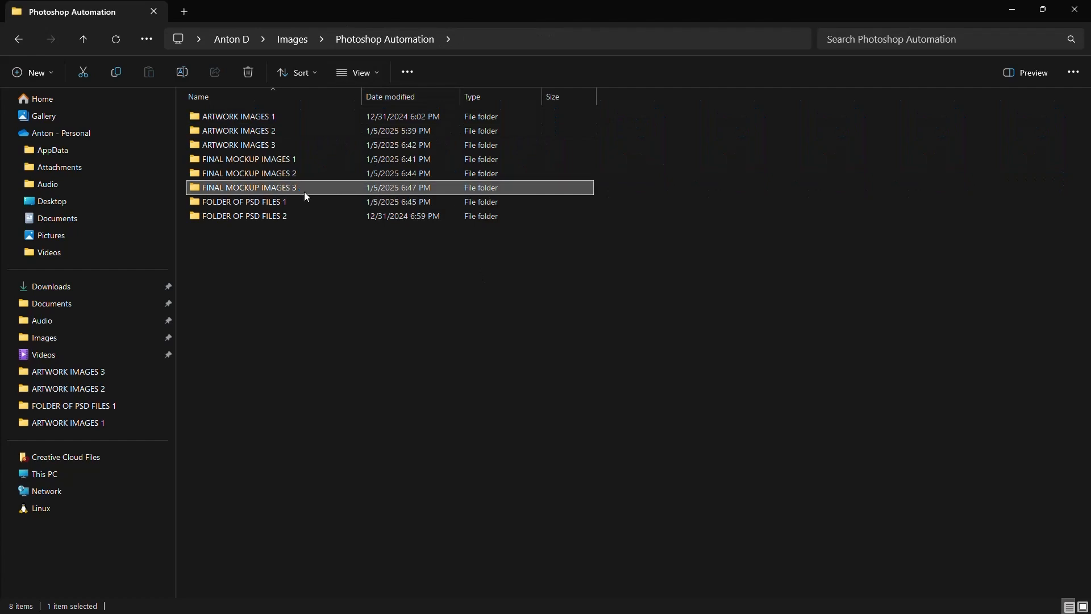
{"action": "double_click", "coordinate": [305, 193]}
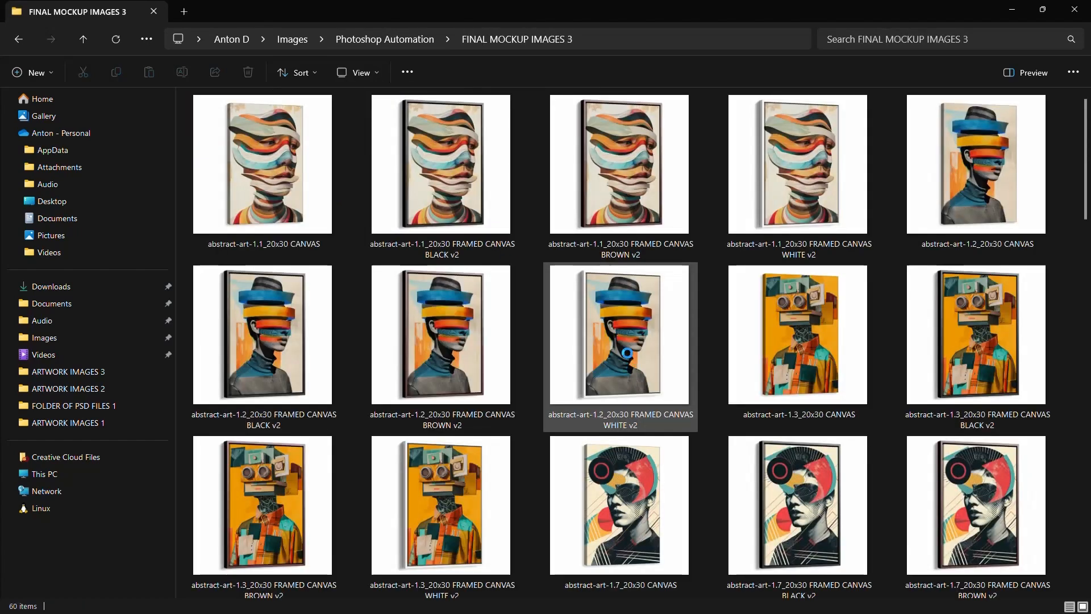
{"action": "scroll", "coordinate": [627, 353], "scroll_direction": "down", "scroll_amount": 2}
Step: Close the white framed canvas and ROOM MOCKUP v4.2 documents in Photoshop and dismiss the batch completion message
{"action": "key", "text": "alt+Tab"}
{"action": "key", "text": "ctrl+w"}
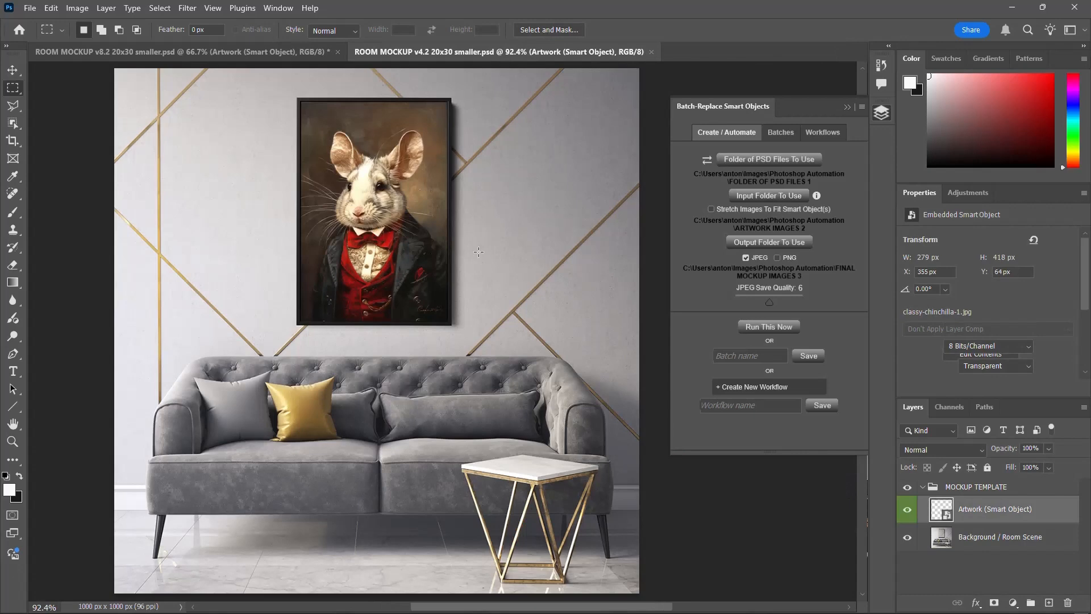
{"action": "key", "text": "ctrl+w"}
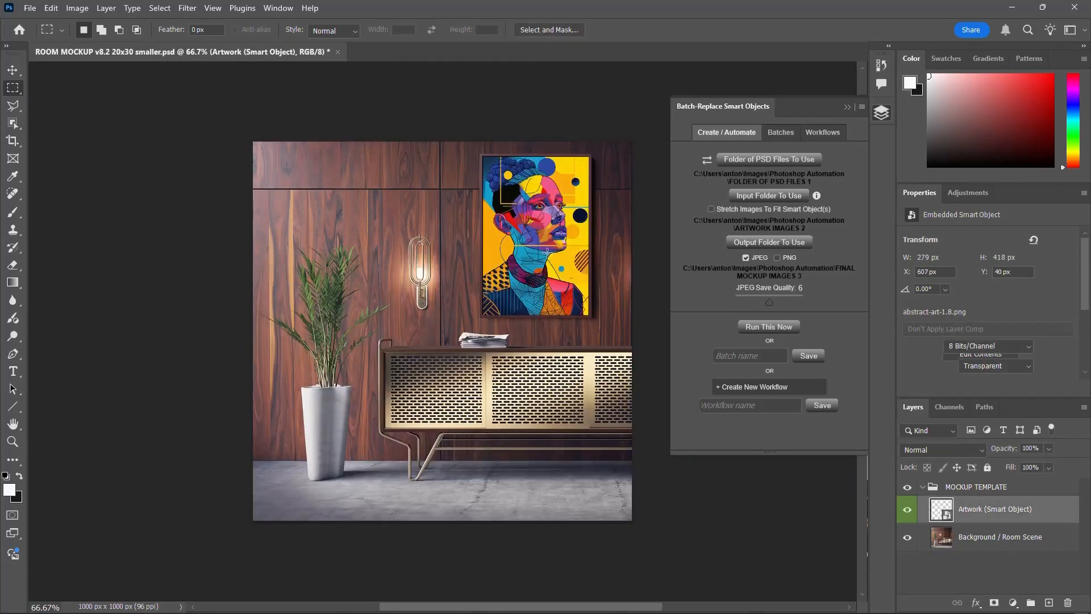
{"action": "left_click", "coordinate": [770, 291]}
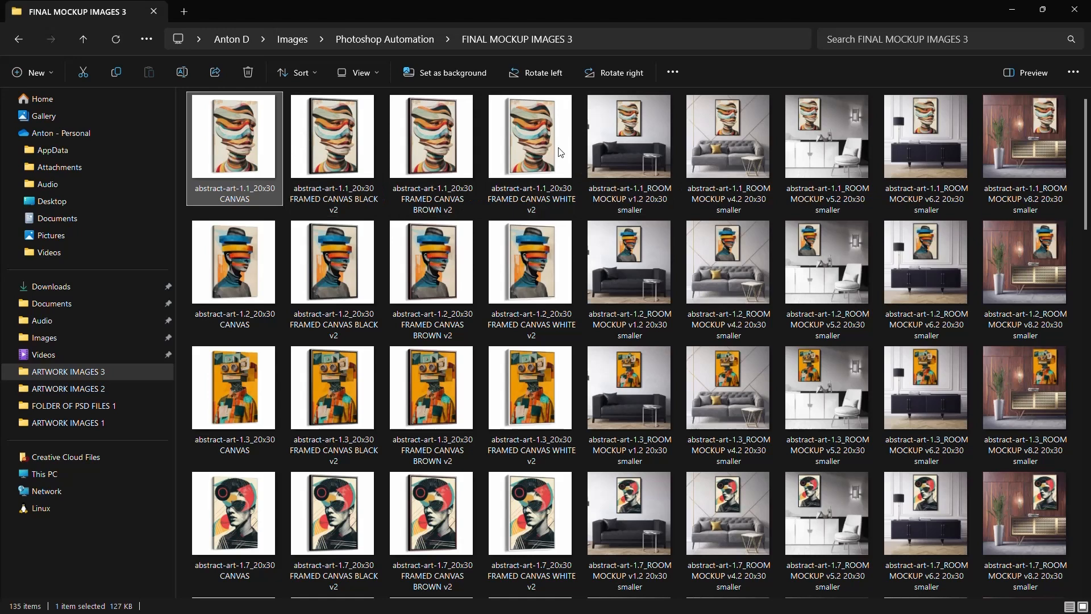
Step: Select the full row of abstract-art-1.1 mockups in FINAL MOCKUP IMAGES 3, from 20x30 CANVAS through ROOM MOCKUP v8.2
{"action": "left_click", "coordinate": [1046, 144], "text": "shift"}
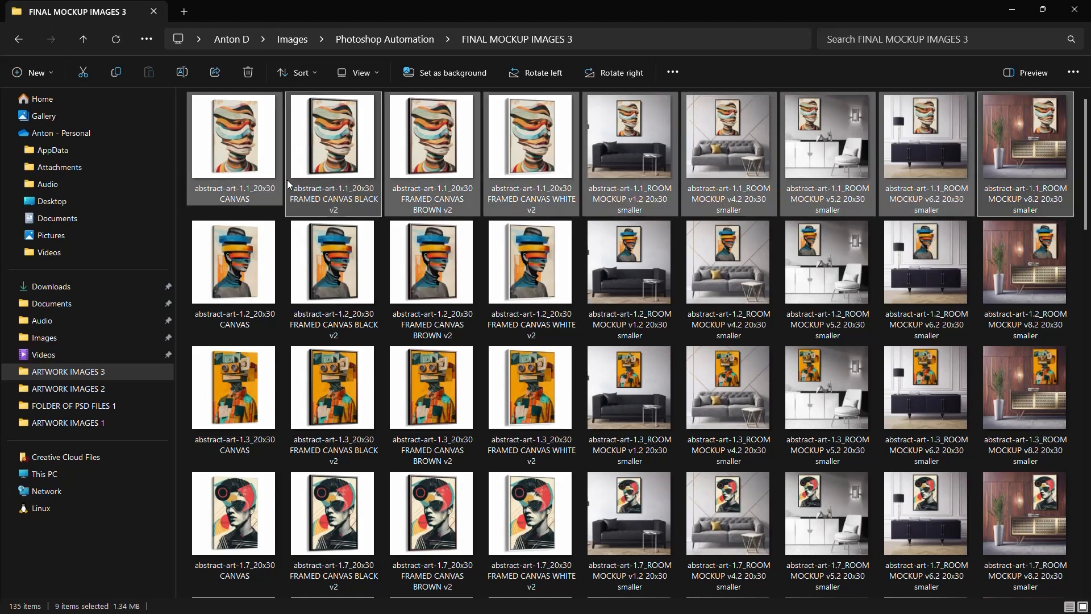
Step: Select the full row of abstract-art-1.2 mockups, followed by the full row of abstract-art-1.3 mockups, to review each artwork's set
{"action": "left_click_drag", "start_coordinate": [629, 148], "coordinate": [673, 145]}
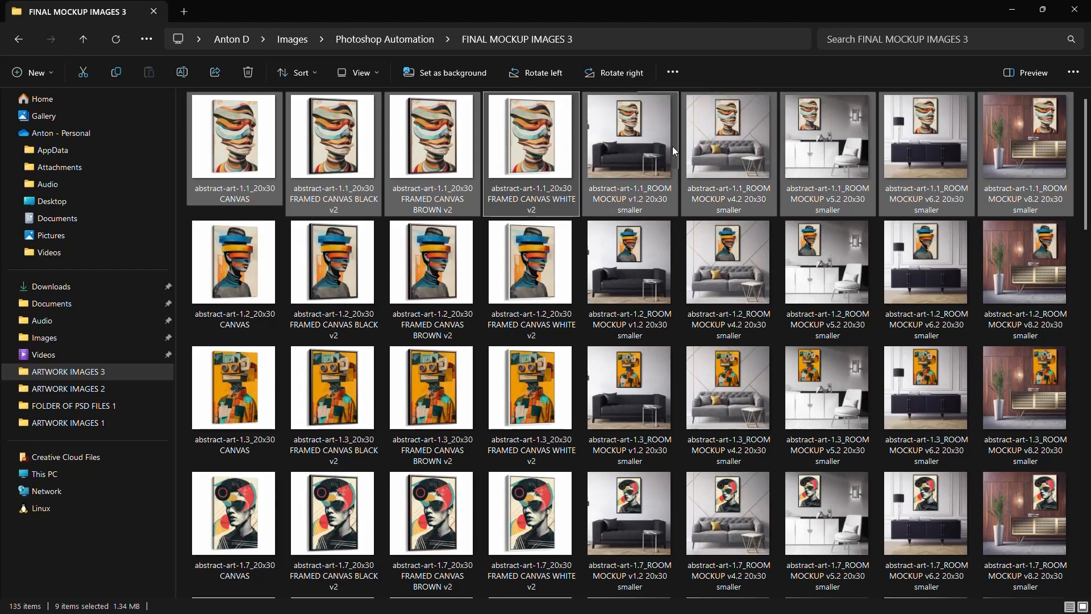
{"action": "left_click", "coordinate": [282, 302]}
{"action": "left_click", "coordinate": [1023, 257], "text": "shift"}
{"action": "left_click_drag", "start_coordinate": [1023, 257], "coordinate": [1033, 196]}
{"action": "left_click", "coordinate": [271, 375]}
{"action": "left_click", "coordinate": [1031, 398], "text": "shift"}
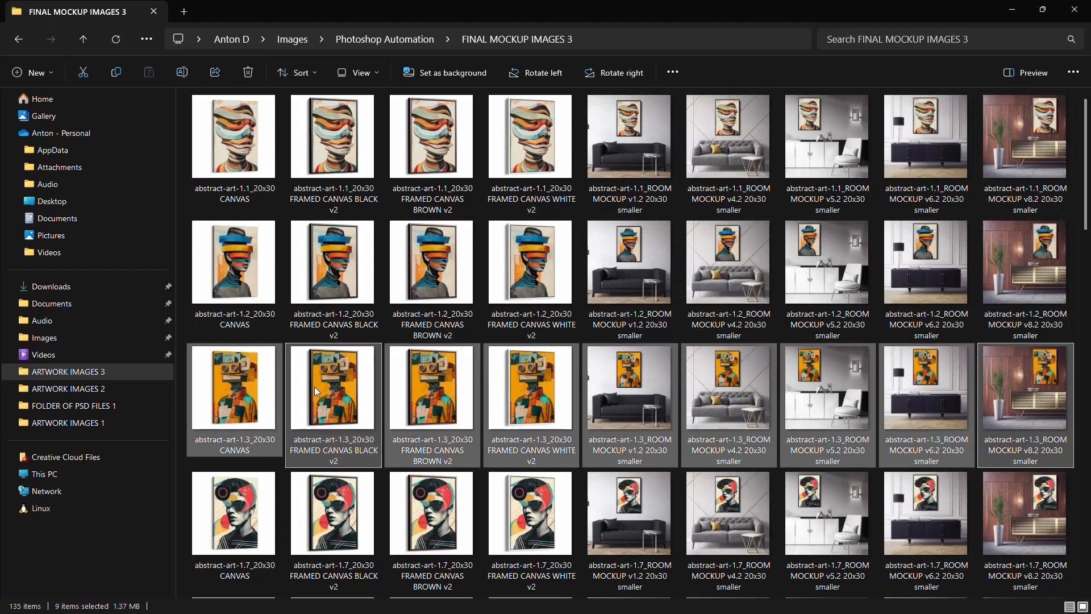
Step: Enlarge the thumbnails and step through the abstract-art-1.1 mockups from 20x30 CANVAS to ROOM MOCKUP v1.2
{"action": "left_click", "coordinate": [230, 254]}
{"action": "scroll", "coordinate": [380, 247], "scroll_direction": "up", "scroll_amount": 3}
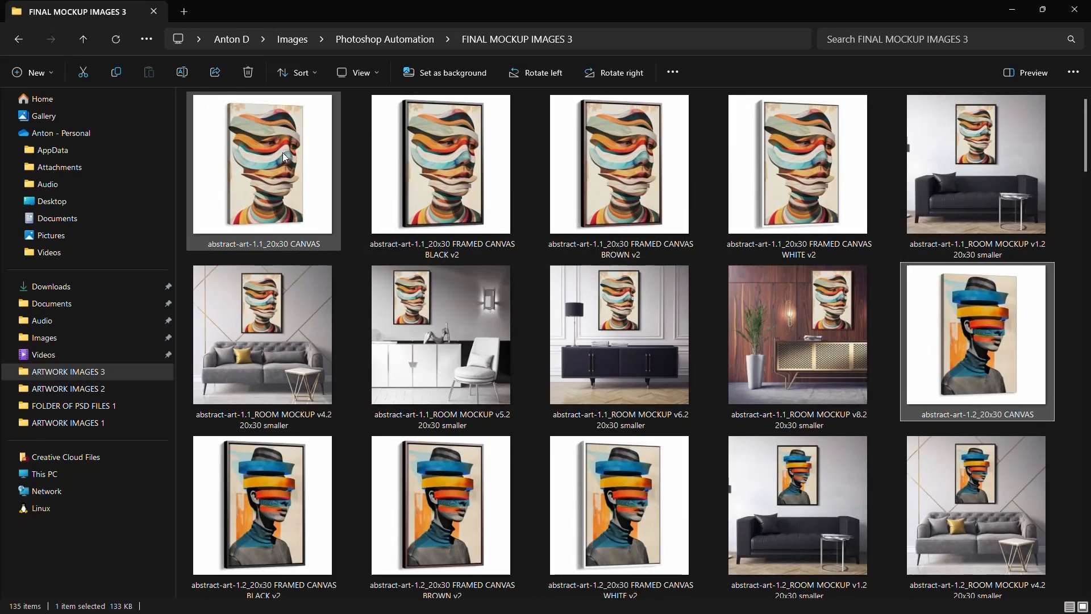
{"action": "left_click", "coordinate": [296, 199]}
{"action": "key", "text": "Right"}
{"action": "key", "text": "Right"}
{"action": "key", "text": "Right"}
{"action": "key", "text": "Right"}
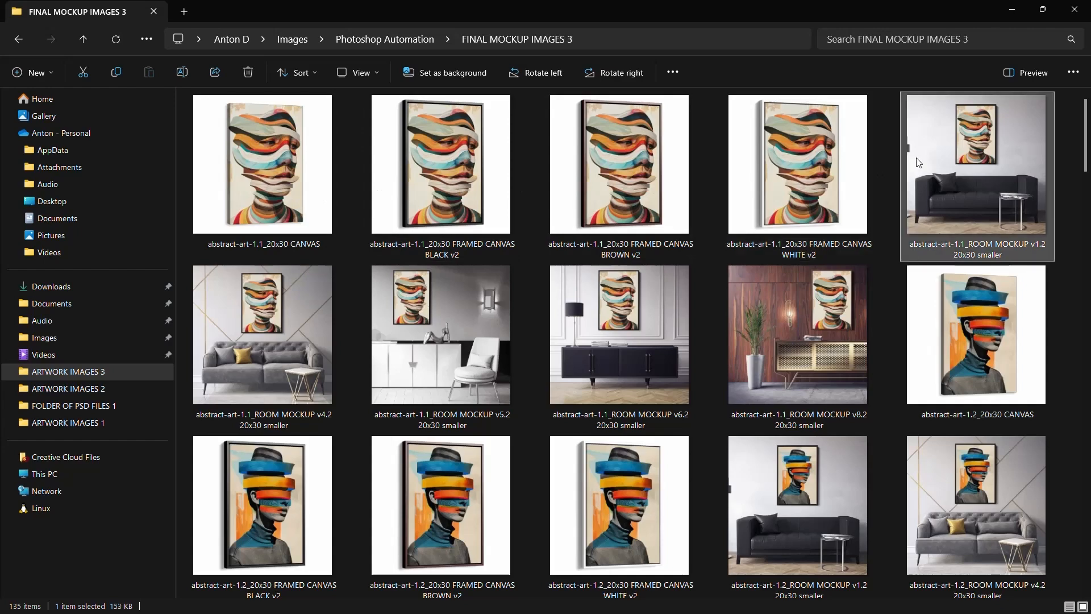
Step: Shrink the thumbnails and look through all artwork sets in FINAL MOCKUP IMAGES 3, down to abstract-art-1.33
{"action": "left_click", "coordinate": [815, 311]}
{"action": "scroll", "coordinate": [916, 308], "scroll_direction": "down", "scroll_amount": 4}
{"action": "scroll", "coordinate": [958, 259], "scroll_direction": "down", "scroll_amount": 3, "text": "ctrl"}
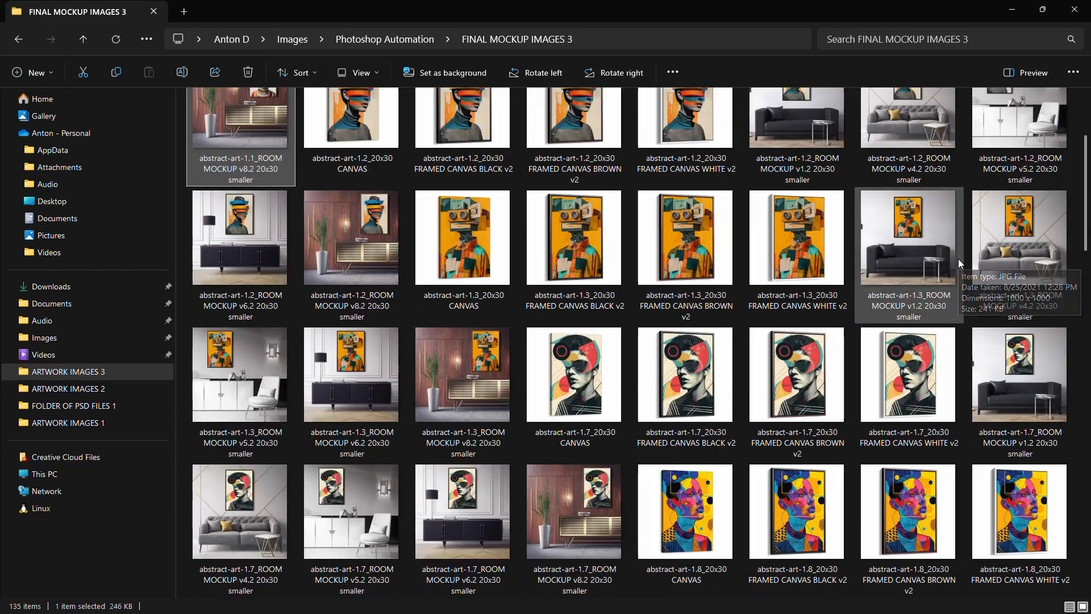
{"action": "scroll", "coordinate": [802, 264], "scroll_direction": "down", "scroll_amount": 1, "text": "ctrl"}
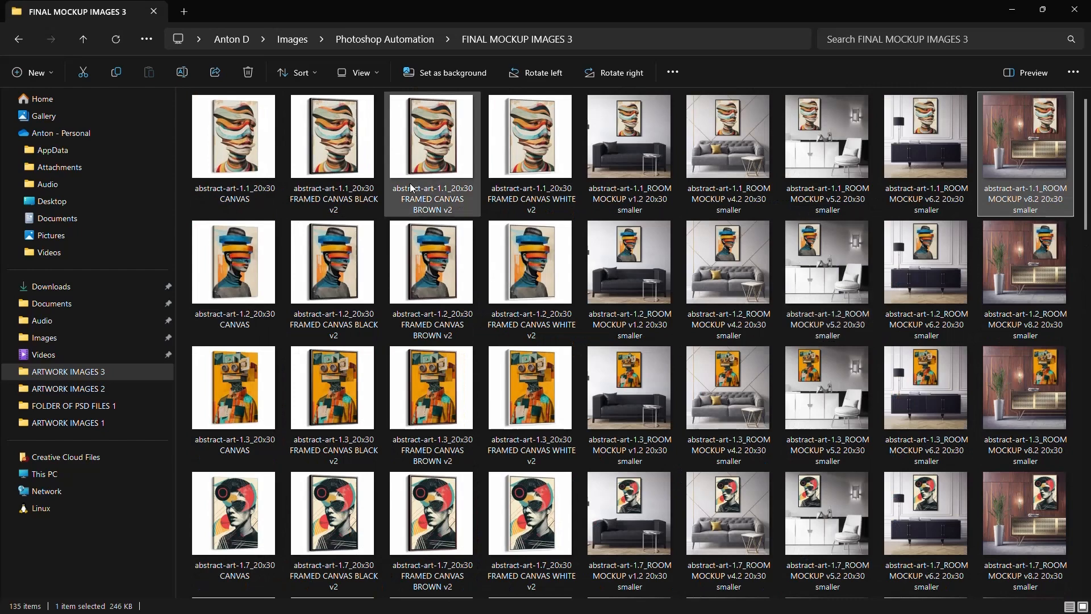
{"action": "scroll", "coordinate": [432, 238], "scroll_direction": "down", "scroll_amount": 10}
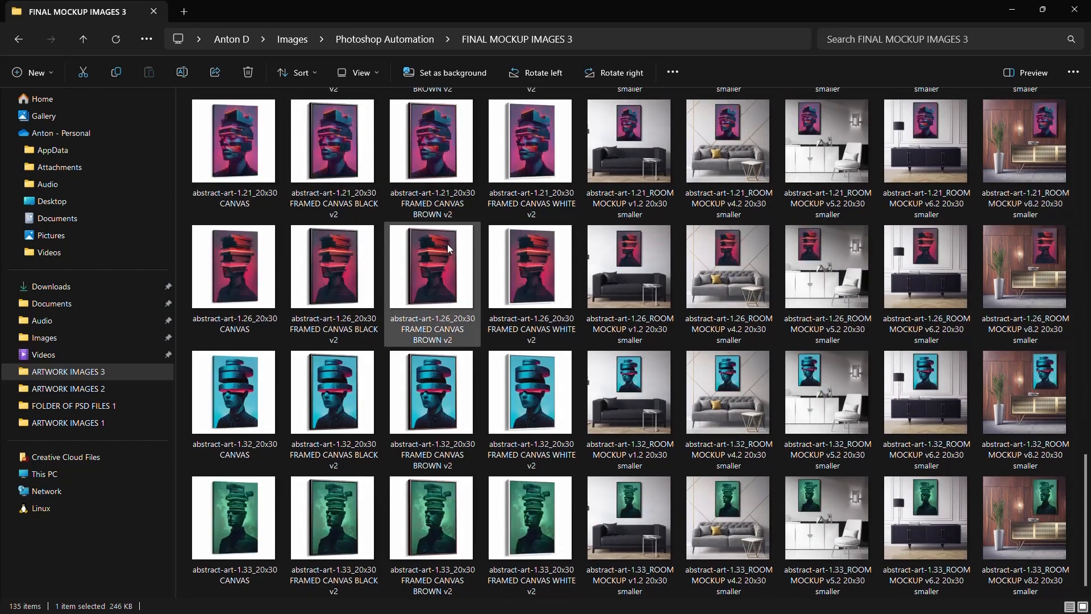
{"action": "scroll", "coordinate": [639, 247], "scroll_direction": "up", "scroll_amount": 8}
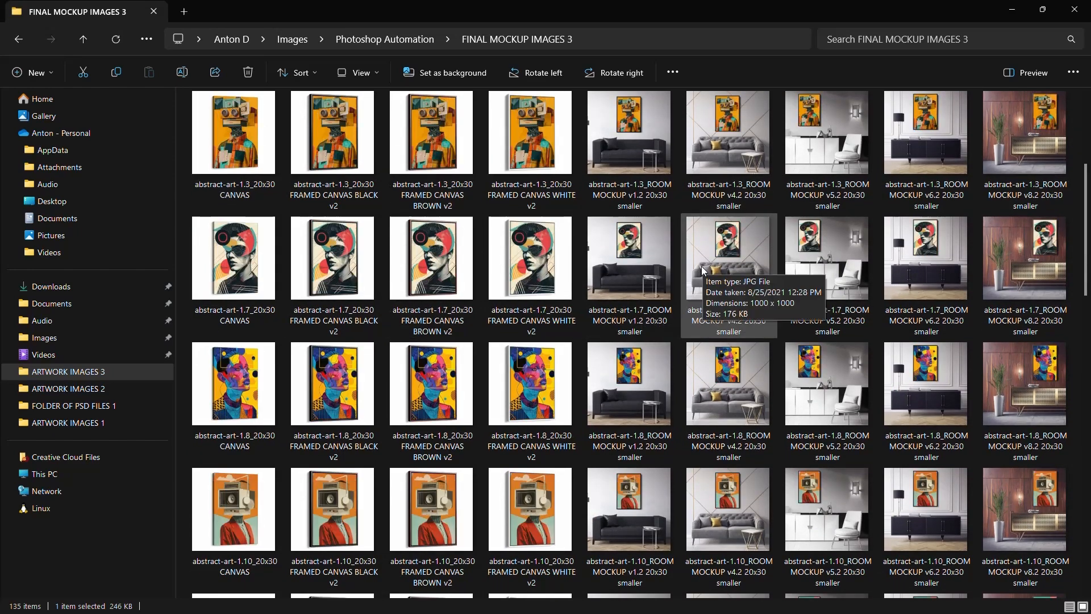
Step: Switch to Photoshop and save the current folder-of-PSDs setup as a batch named CREATE ALL MOCKUPS
{"action": "key", "text": "alt+Tab"}
{"action": "left_click", "coordinate": [773, 355]}
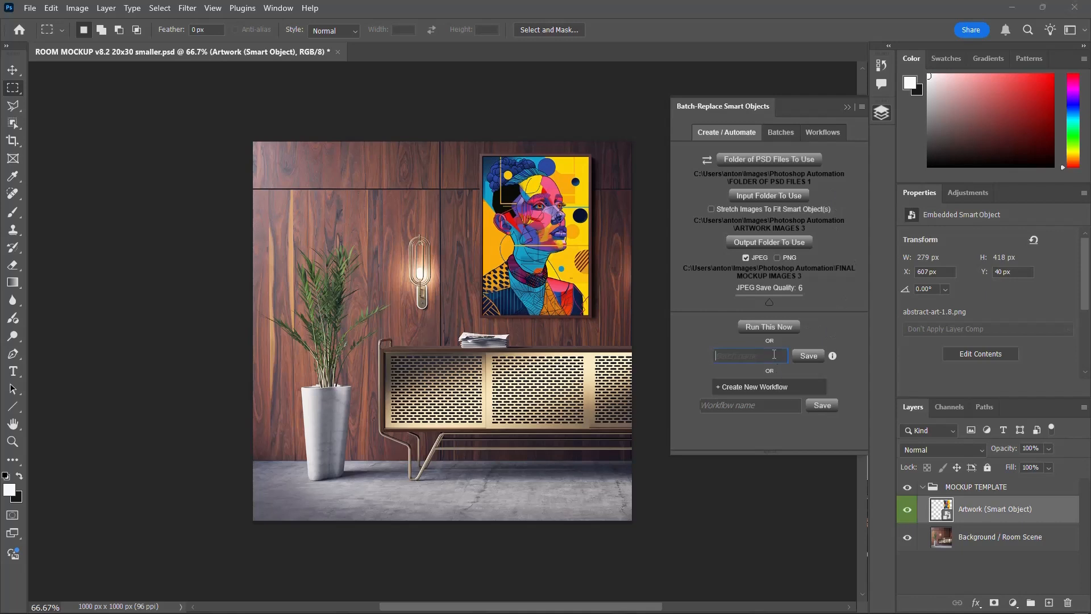
{"action": "left_click", "coordinate": [847, 327]}
{"action": "left_click", "coordinate": [753, 356]}
{"action": "type", "text": "CC"}
{"action": "type", "text": "EATE ALL MOCKUPS"}
{"action": "left_click", "coordinate": [808, 357]}
Step: Delete the saved BLACK FRAMED CANVAS MOCKUPS batch and run the CREATE ALL MOCKUPS batch
{"action": "left_click", "coordinate": [785, 135]}
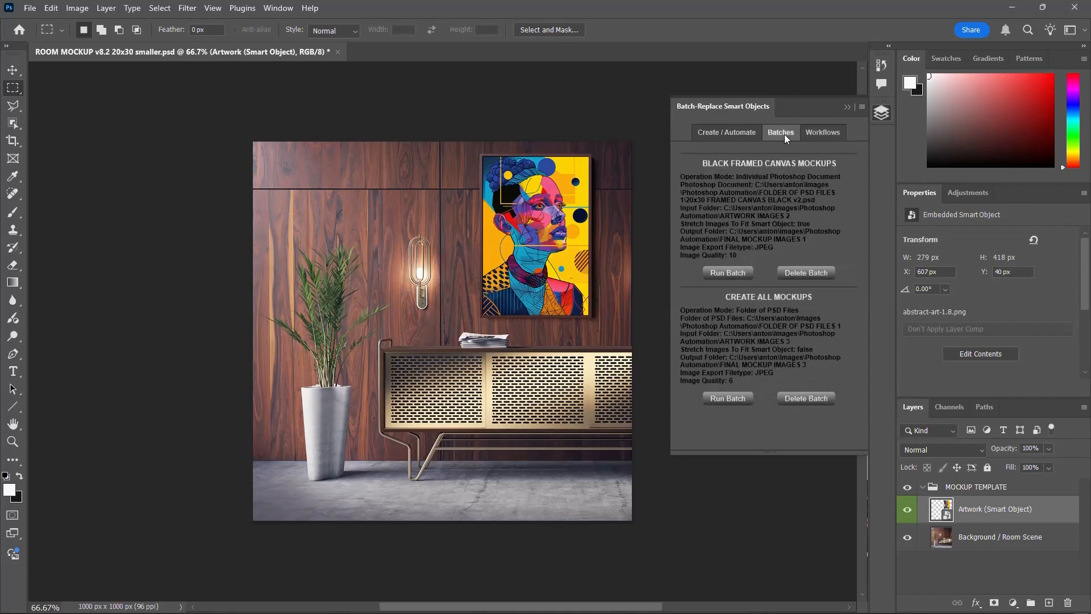
{"action": "left_click", "coordinate": [815, 274]}
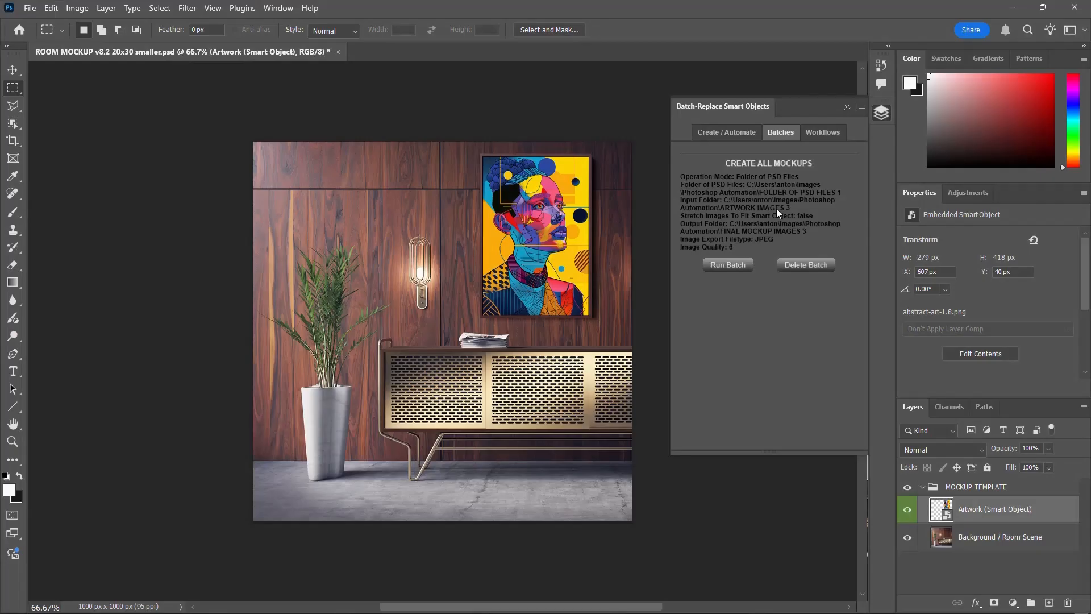
{"action": "left_click", "coordinate": [749, 271]}
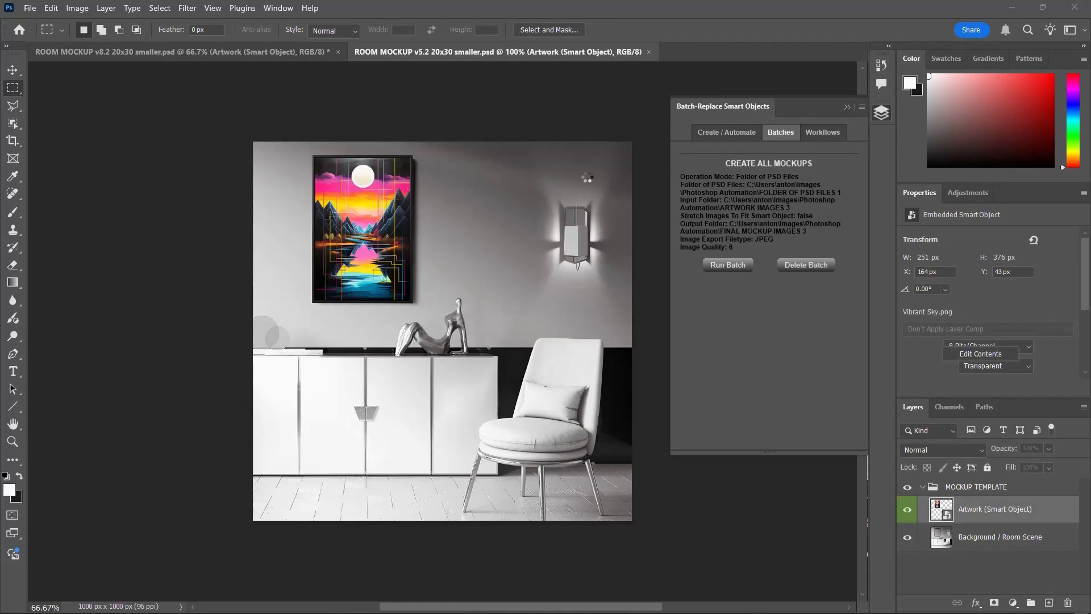
{"action": "left_click", "coordinate": [769, 290]}
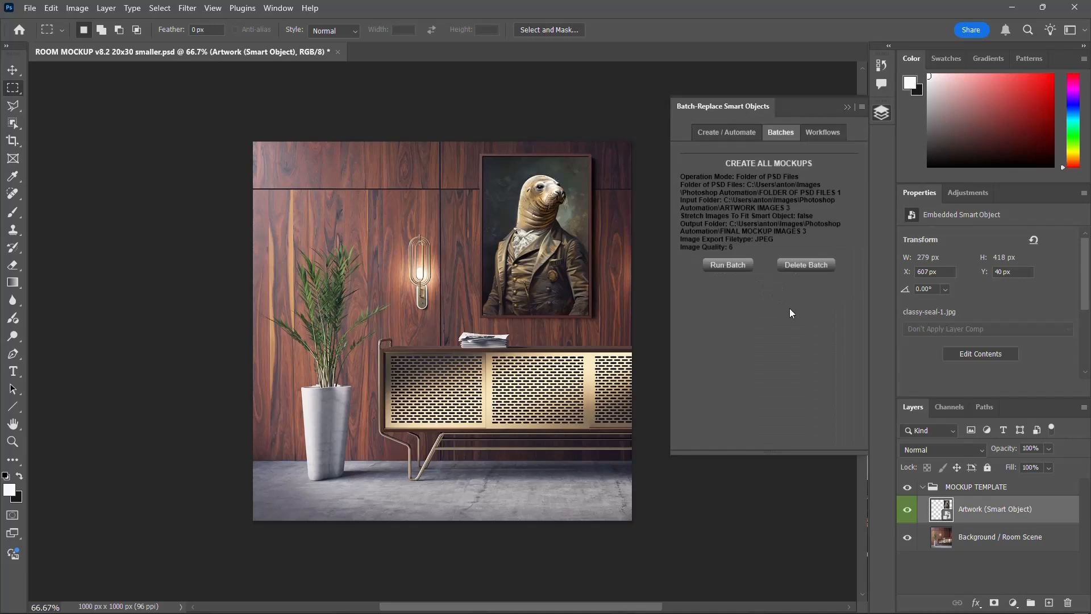
Step: Switch to File Explorer and look through the animal portrait mockups in FINAL MOCKUP IMAGES 3
{"action": "left_click", "coordinate": [706, 131]}
{"action": "left_click", "coordinate": [776, 135]}
{"action": "key", "text": "alt+Tab"}
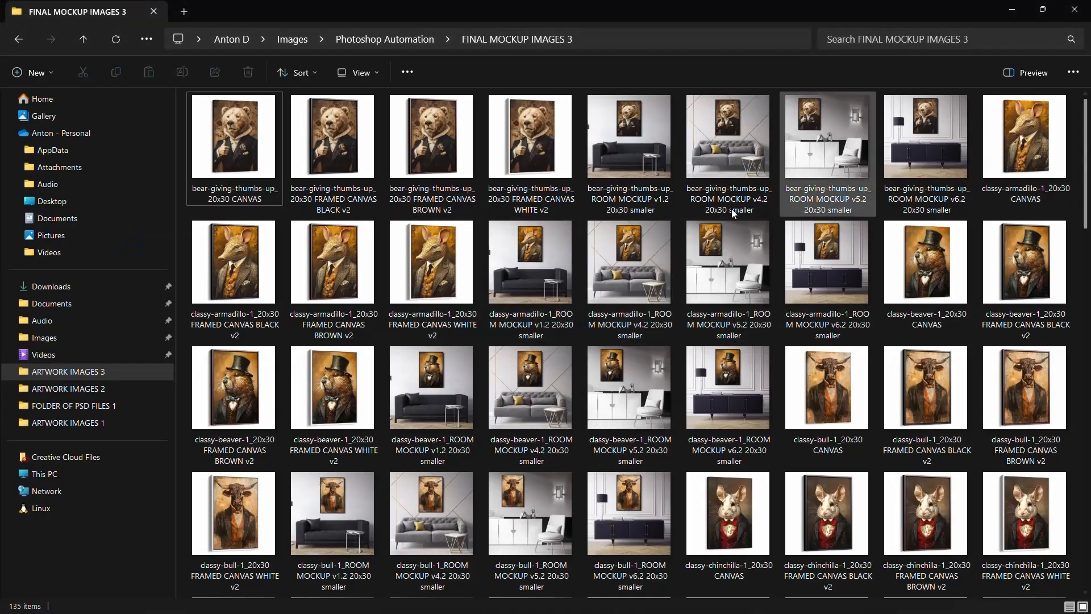
{"action": "scroll", "coordinate": [728, 228], "scroll_direction": "down", "scroll_amount": 10}
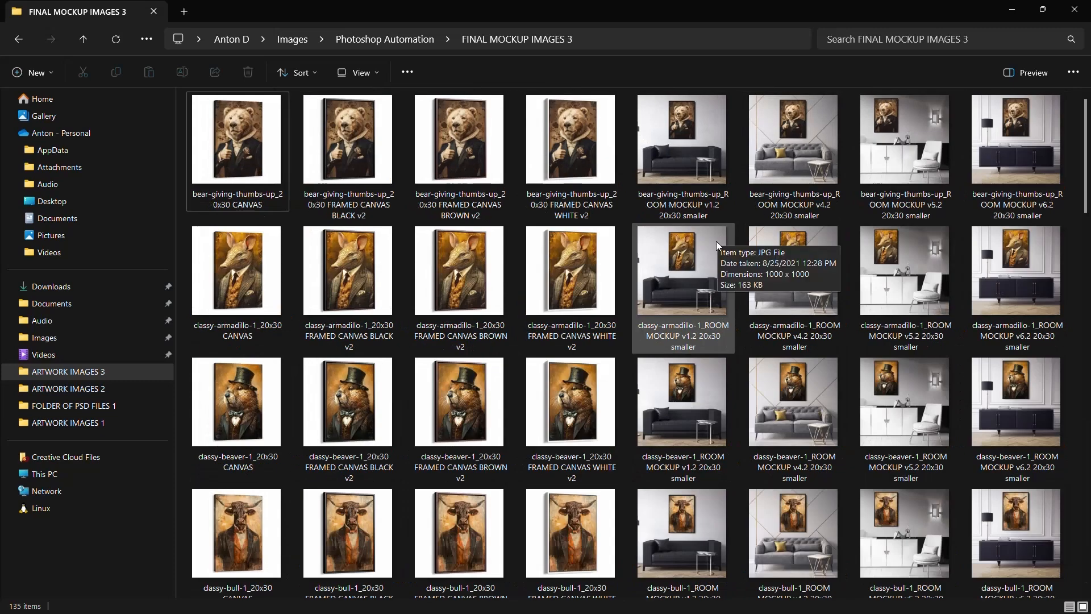
{"action": "scroll", "coordinate": [438, 273], "scroll_direction": "up", "scroll_amount": 3}
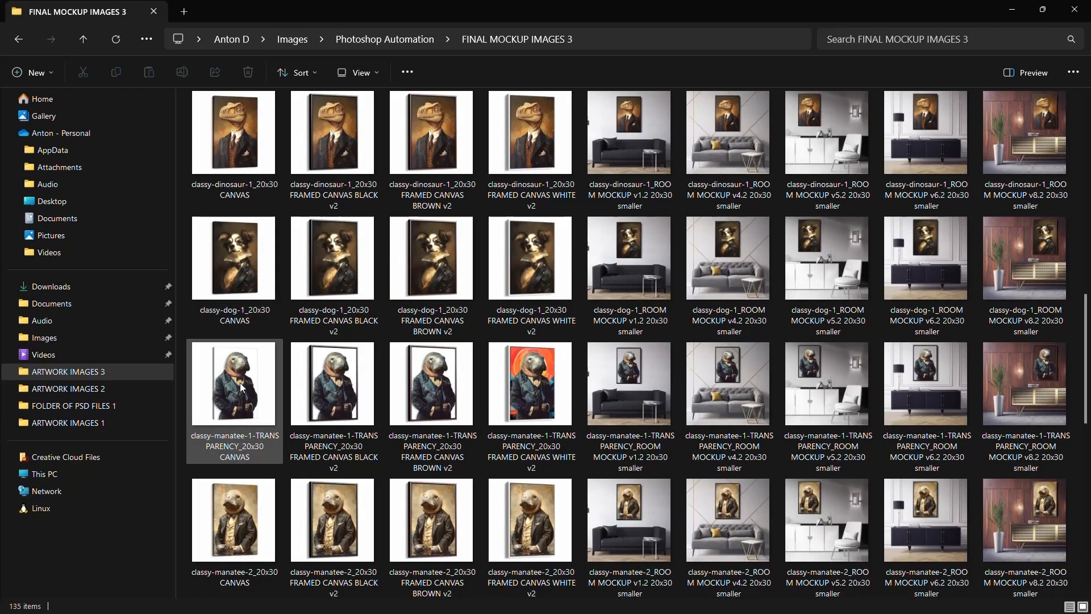
Step: View the classy-manatee-1-TRANSPARENCY room mockups v1.2 and v4.2 in the image viewer
{"action": "left_click", "coordinate": [364, 384]}
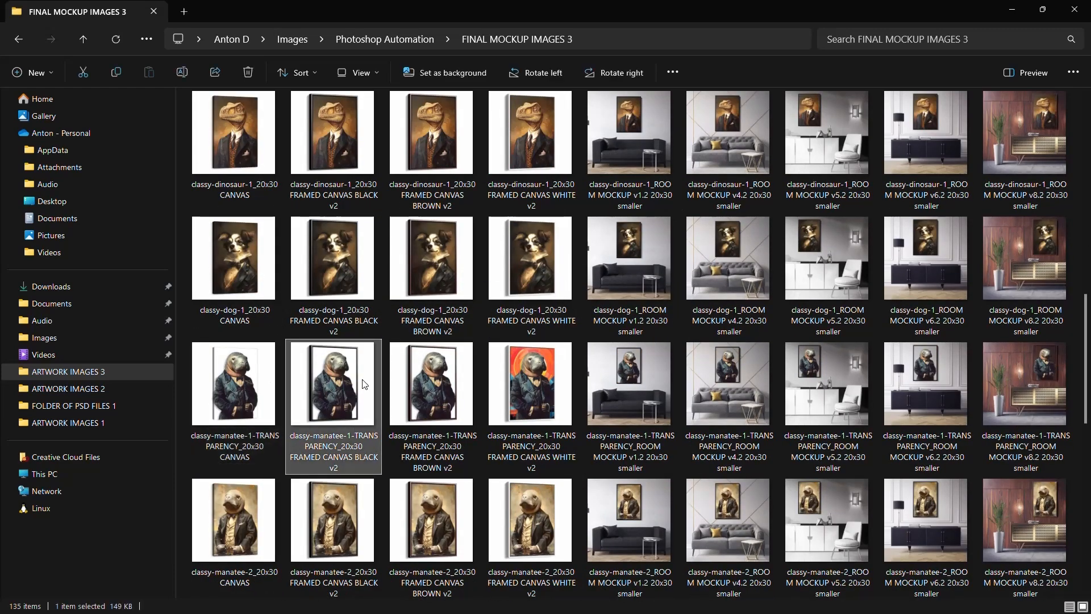
{"action": "double_click", "coordinate": [643, 389]}
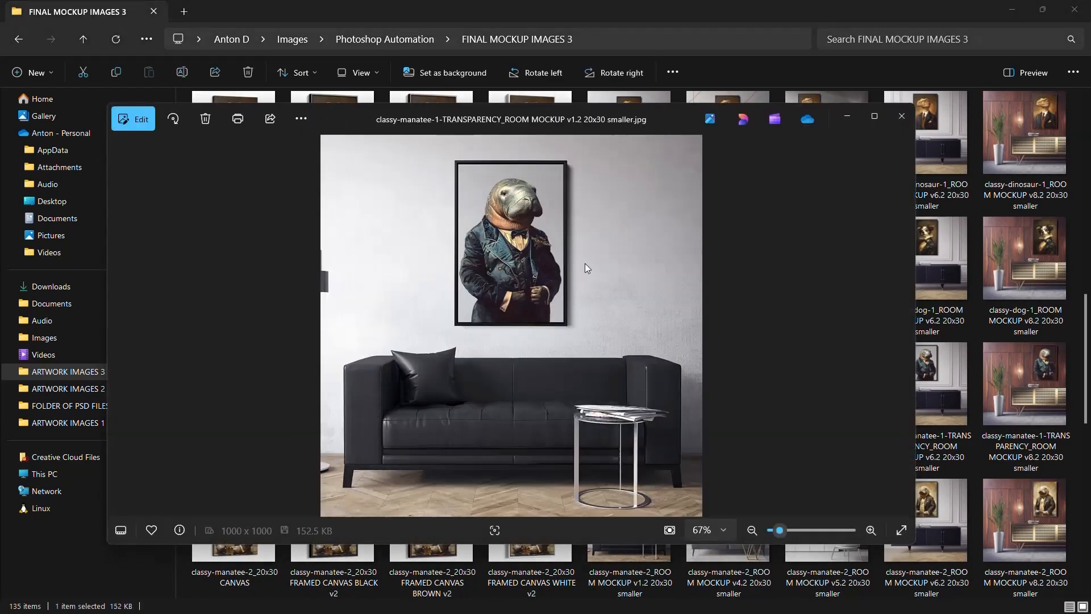
{"action": "left_click", "coordinate": [902, 121]}
{"action": "double_click", "coordinate": [728, 404]}
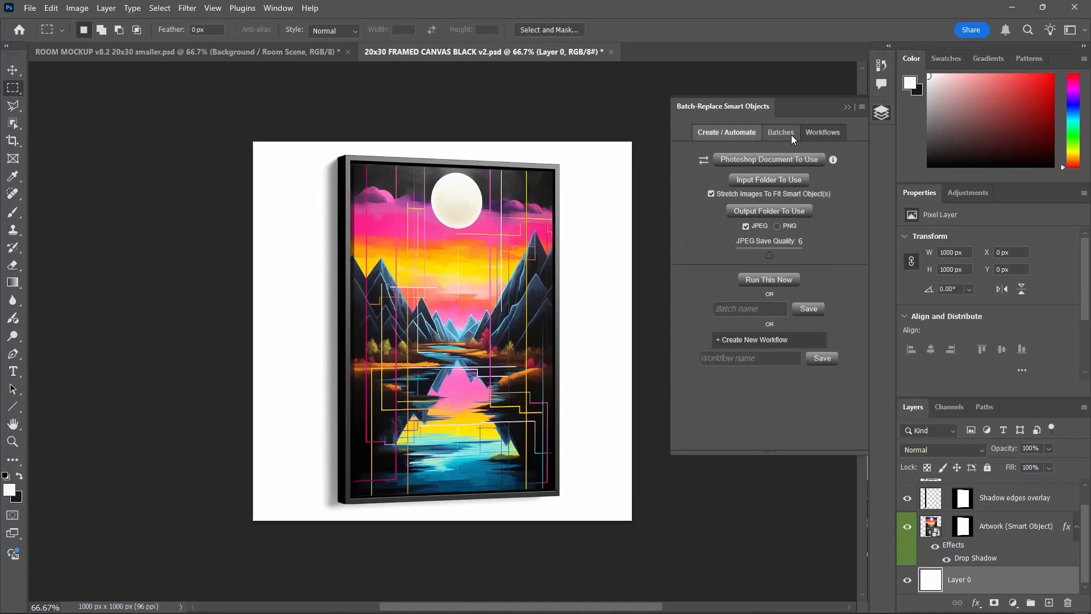
Step: Create a new workflow named CANVAS ART MOCKUPS! in Photoshop's Batch-Replace Smart Objects plugin
{"action": "left_click", "coordinate": [792, 136]}
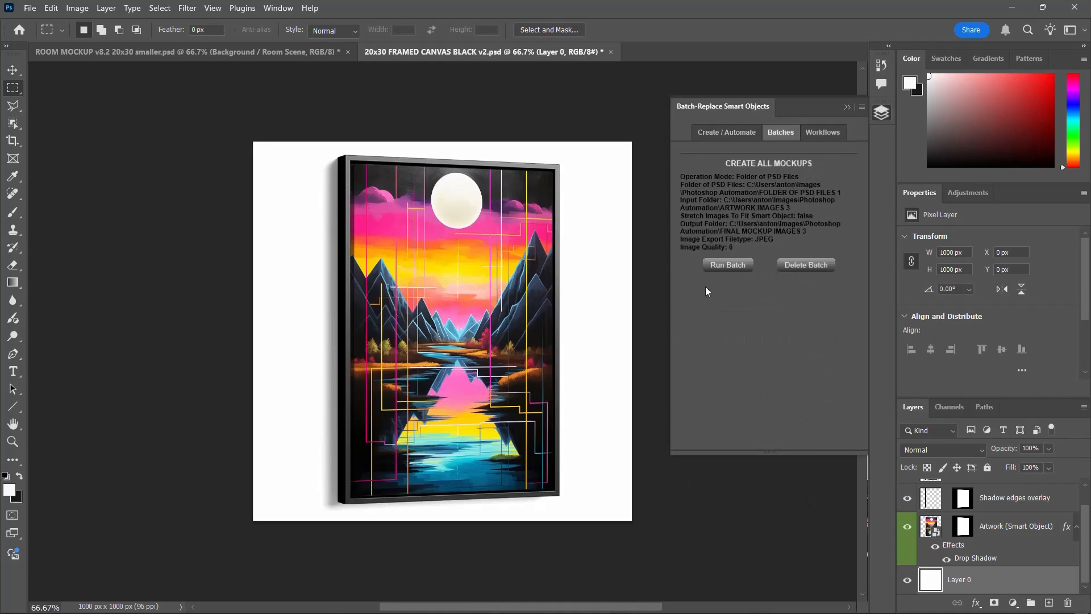
{"action": "left_click", "coordinate": [730, 137]}
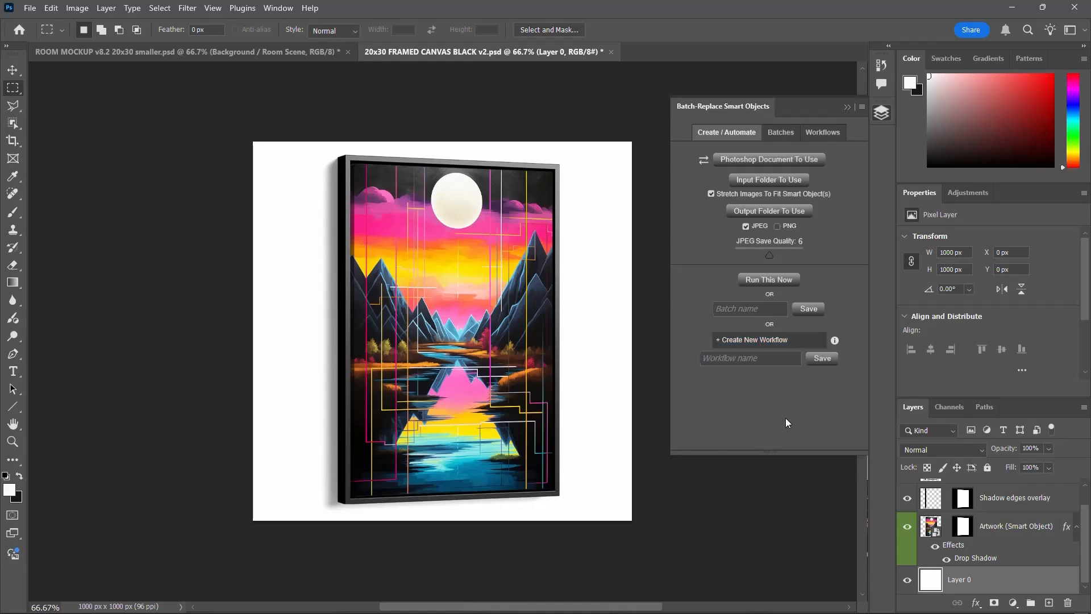
{"action": "left_click", "coordinate": [761, 340]}
{"action": "left_click", "coordinate": [770, 357]}
{"action": "type", "text": "CANVAS ART MOCKUPS!"}
{"action": "left_click", "coordinate": [822, 358]}
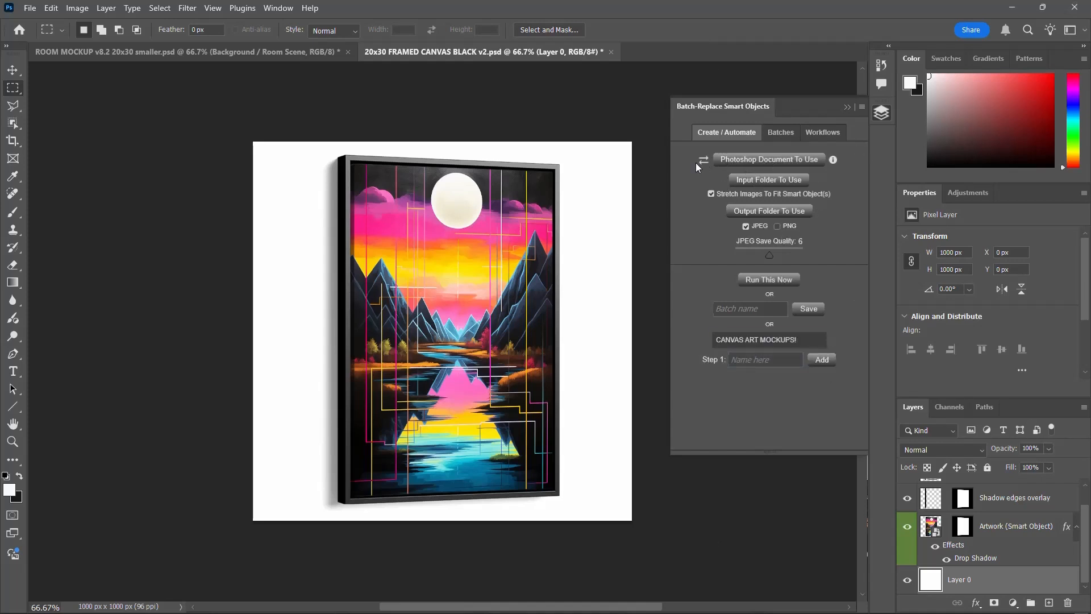
Step: Set the batch's Photoshop document to 20x30 FRAMED CANVAS BLACK v2 and its input folder to ARTWORK IMAGES 1
{"action": "left_click", "coordinate": [757, 161]}
{"action": "left_click", "coordinate": [292, 122]}
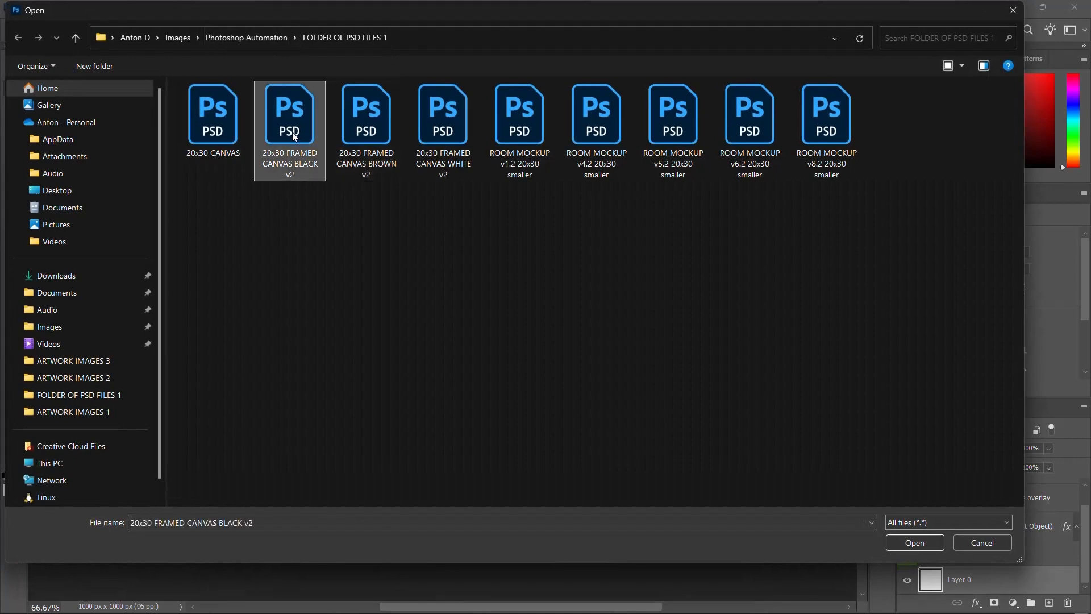
{"action": "double_click", "coordinate": [292, 121]}
{"action": "left_click", "coordinate": [762, 205]}
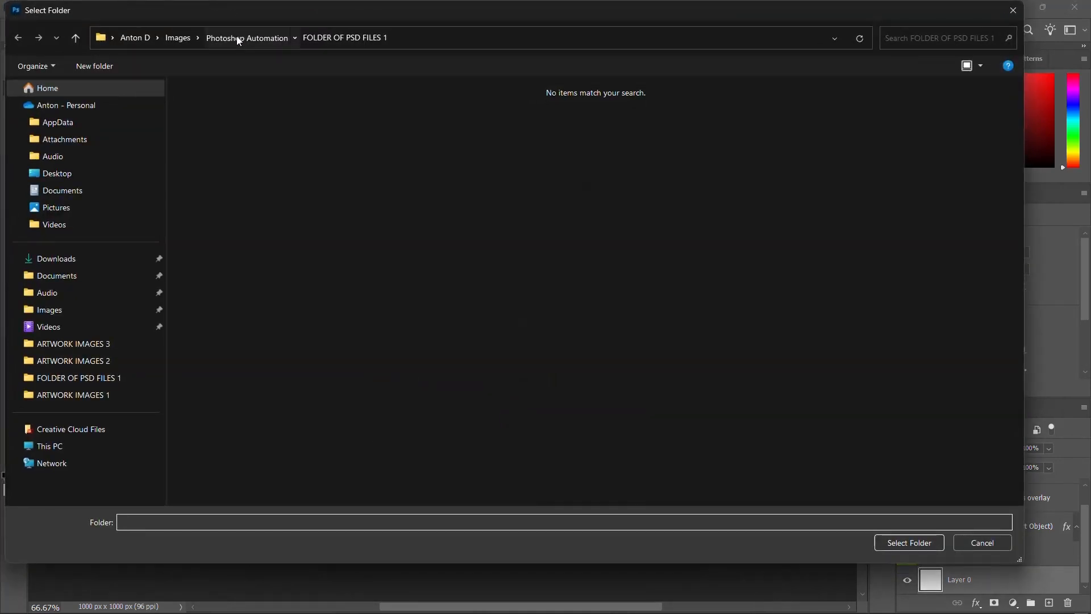
{"action": "left_click", "coordinate": [245, 37]}
{"action": "double_click", "coordinate": [229, 106]}
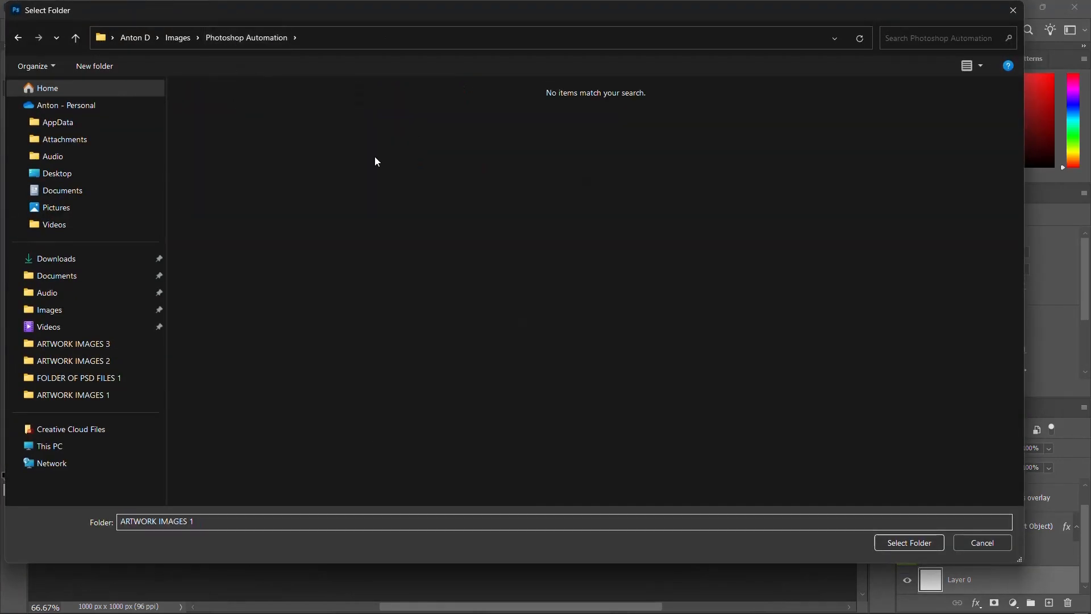
{"action": "left_click", "coordinate": [909, 542]}
Step: Set the output folder to FINAL MOCKUP IMAGES 1 with JPEG save quality 10 and image stretching turned off
{"action": "left_click", "coordinate": [769, 250]}
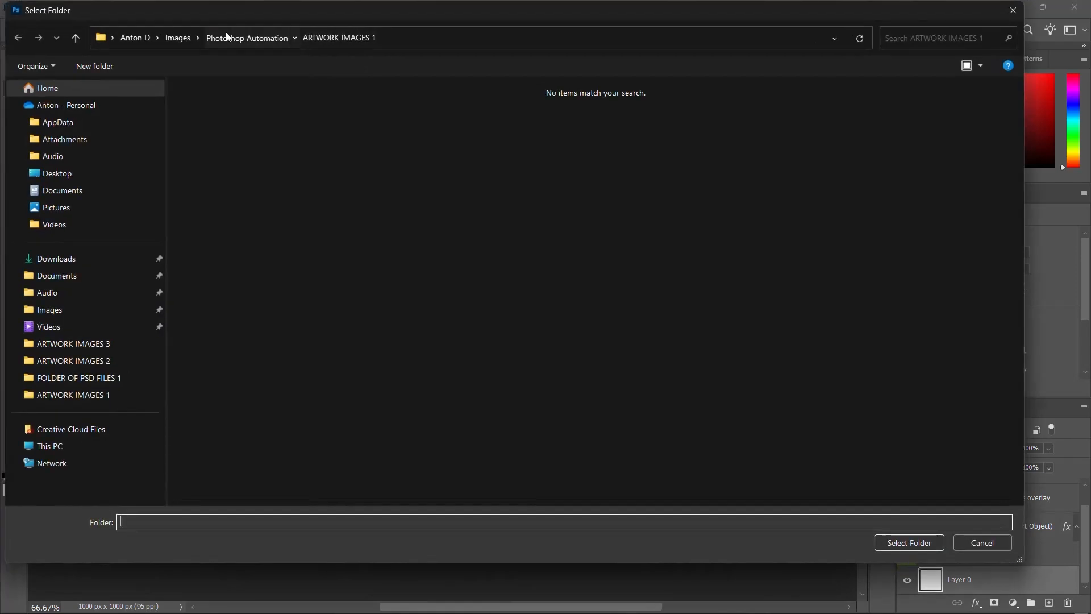
{"action": "left_click", "coordinate": [246, 38]}
{"action": "double_click", "coordinate": [257, 151]}
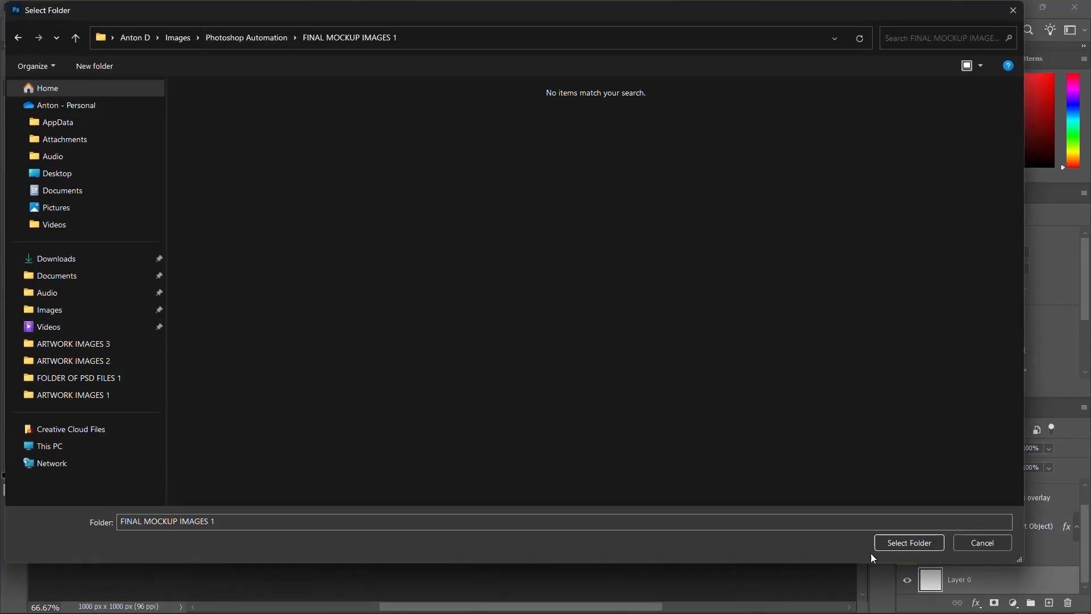
{"action": "left_click", "coordinate": [893, 542]}
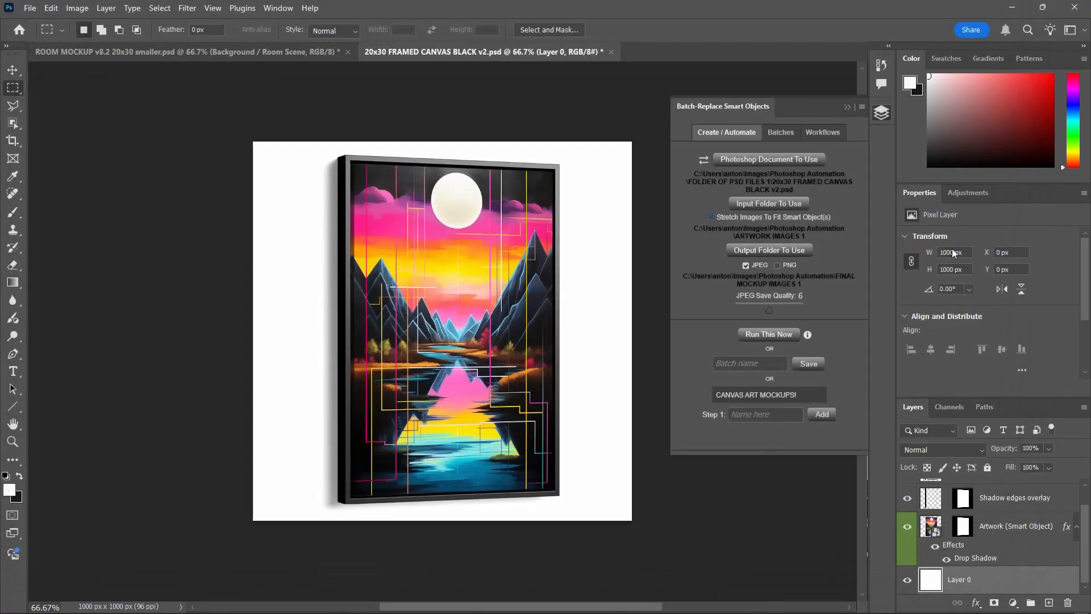
{"action": "left_click_drag", "start_coordinate": [772, 308], "coordinate": [792, 306]}
{"action": "left_click", "coordinate": [712, 219]}
Step: Add the configured batch to the workflow as step 1, named BLACK FRAMED CANVAS
{"action": "scroll", "coordinate": [766, 428], "scroll_direction": "down", "scroll_amount": 1}
{"action": "left_click", "coordinate": [765, 413]}
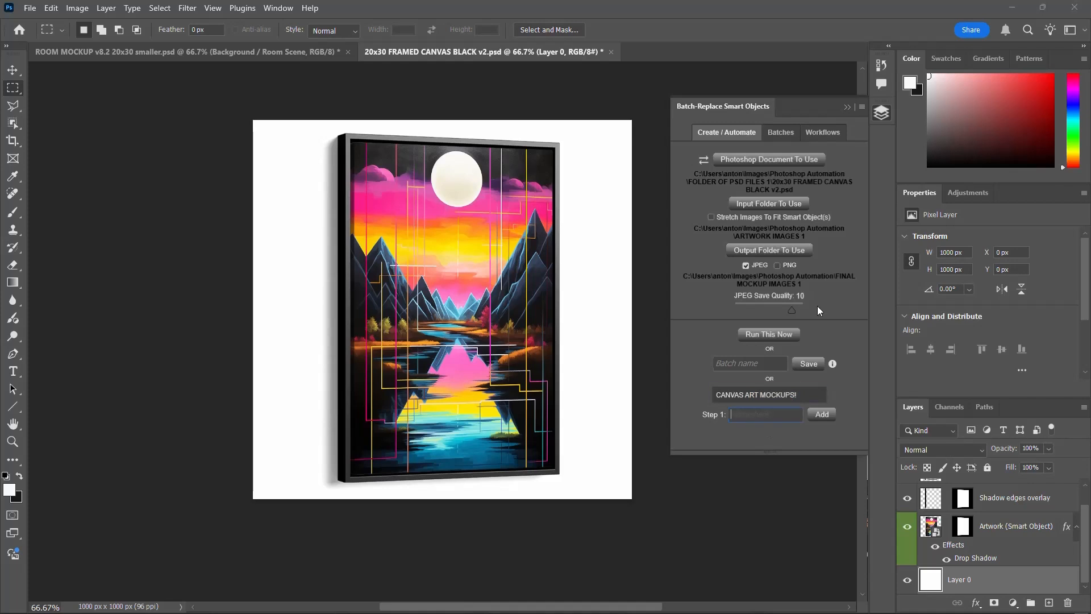
{"action": "type", "text": "20x30 BLACK FRAMED CANVAS"}
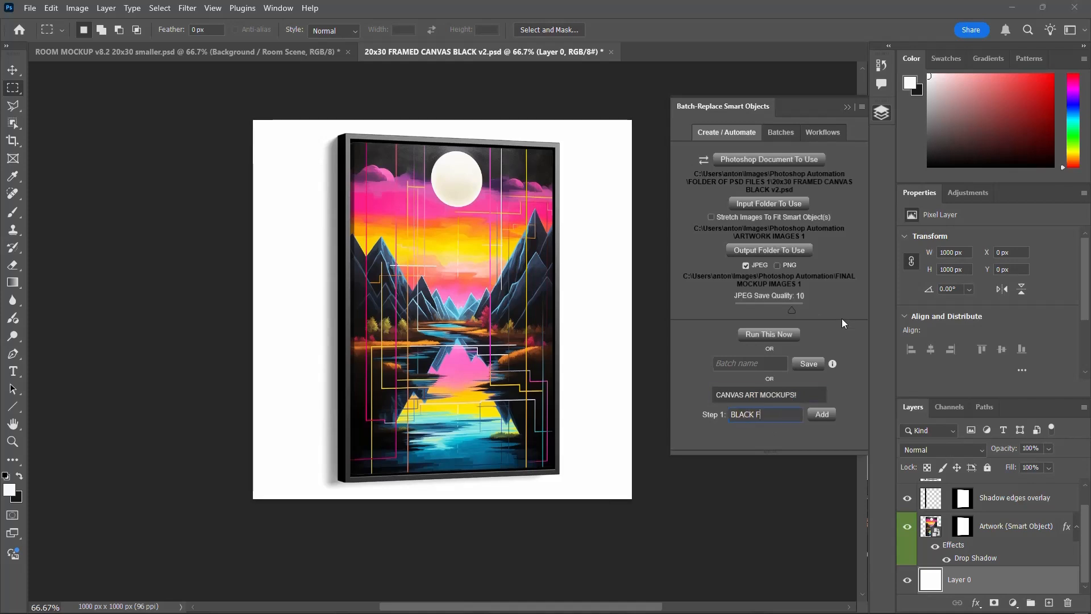
{"action": "left_click", "coordinate": [821, 414]}
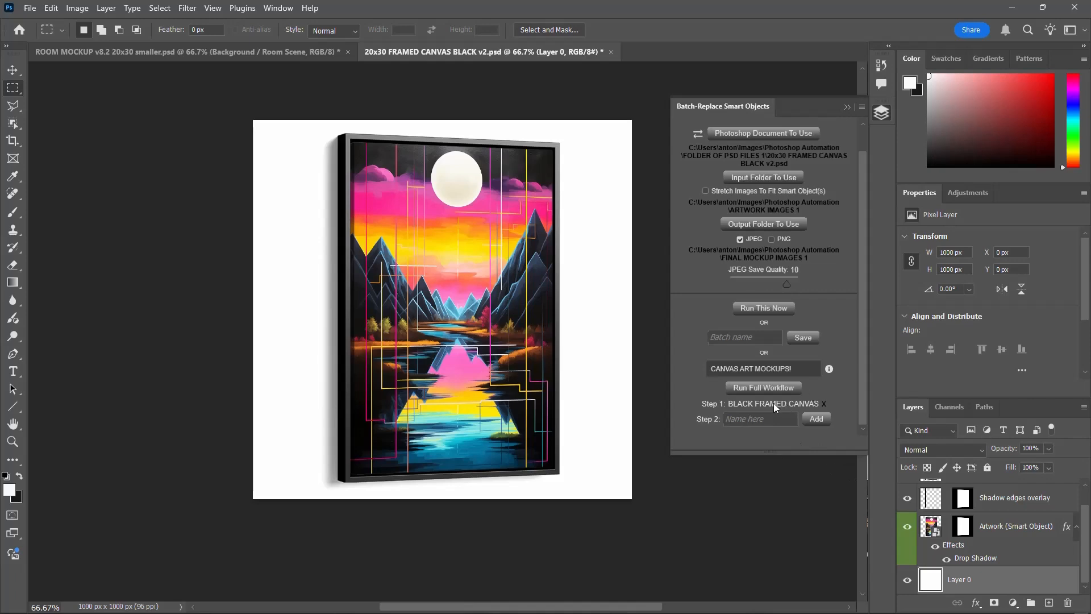
Step: Change the Photoshop document to 20x30 FRAMED CANVAS BROWN v2 from FOLDER OF PSD FILES 1
{"action": "scroll", "coordinate": [794, 171], "scroll_direction": "up", "scroll_amount": 1}
{"action": "left_click", "coordinate": [767, 160]}
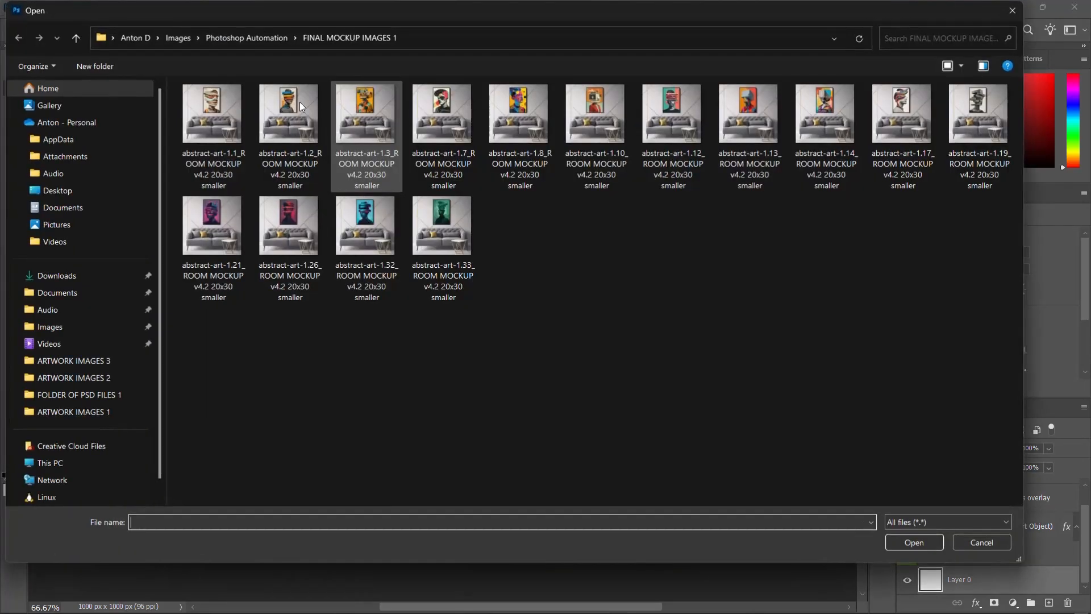
{"action": "left_click", "coordinate": [255, 38]}
{"action": "double_click", "coordinate": [287, 191]}
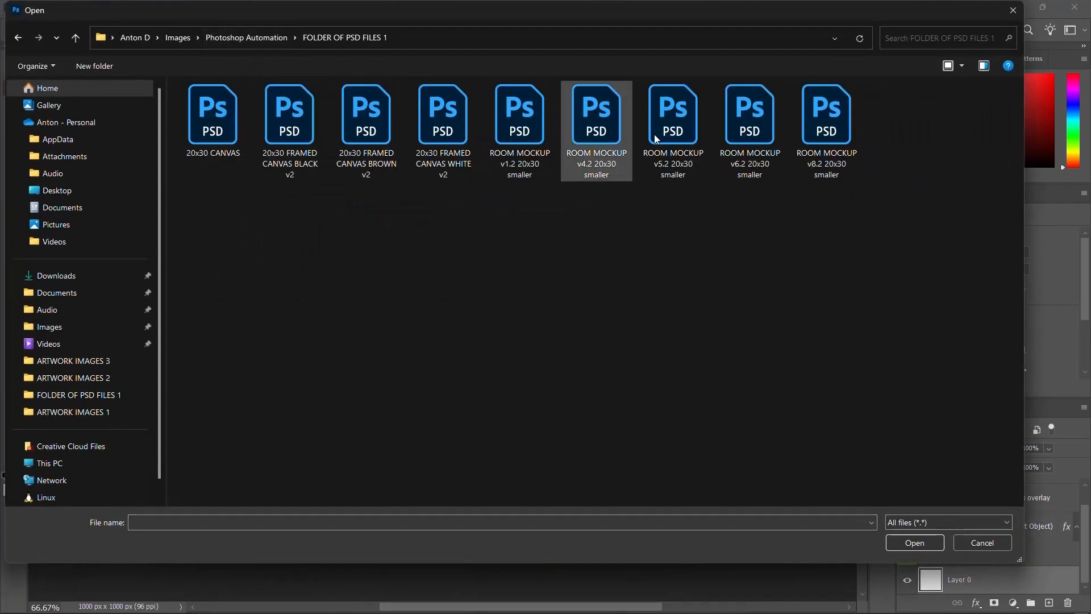
{"action": "left_click", "coordinate": [381, 134]}
{"action": "double_click", "coordinate": [381, 135]}
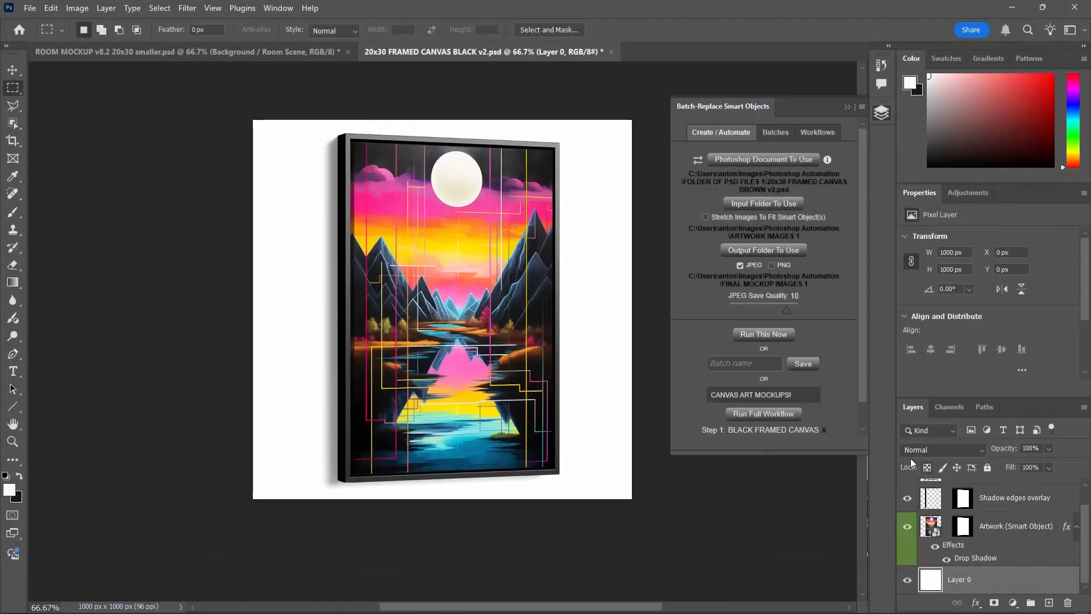
Step: Add the brown canvas batch to the workflow as step 2, named BROWN FRAMED CANVAS
{"action": "scroll", "coordinate": [784, 409], "scroll_direction": "down", "scroll_amount": 1}
{"action": "left_click", "coordinate": [782, 419]}
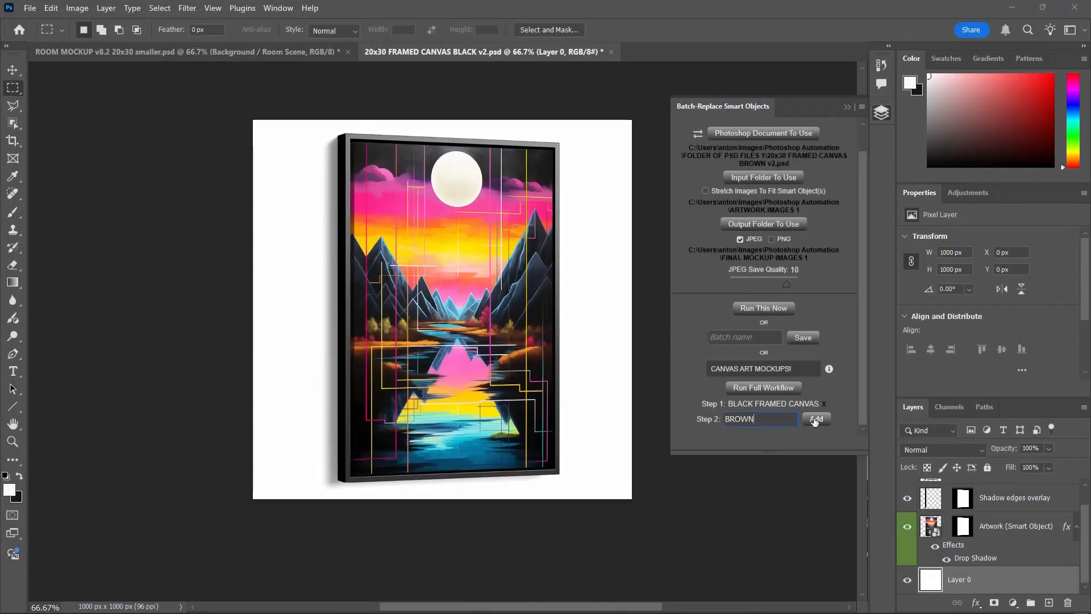
{"action": "type", "text": "BROWN FRAMED CANVAS"}
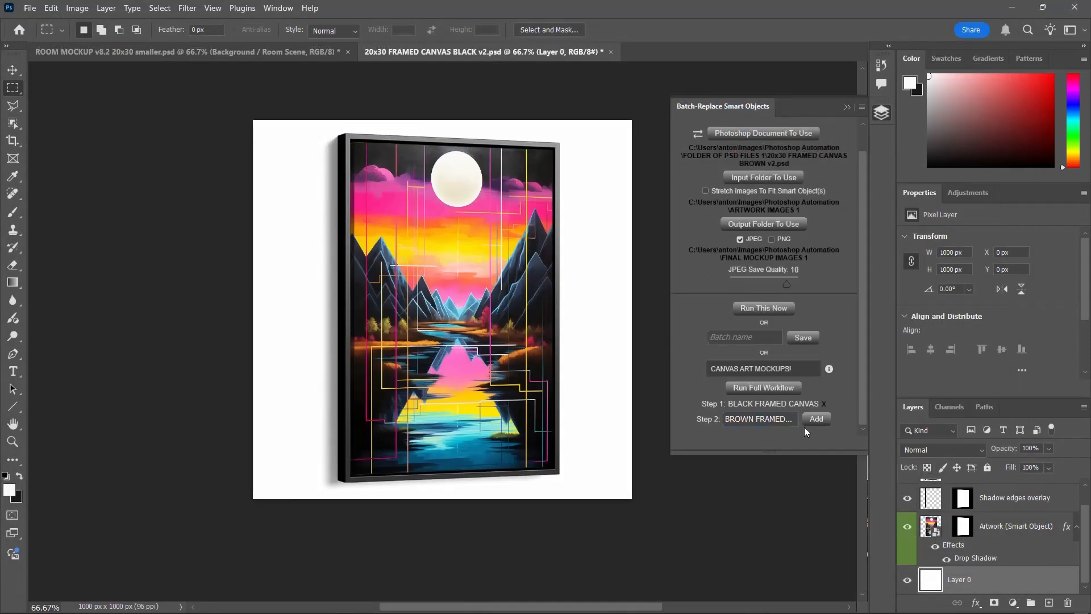
{"action": "left_click", "coordinate": [816, 420]}
Step: Switch the batch source to a folder of PSD files and choose FOLDER OF PSD FILES 2
{"action": "scroll", "coordinate": [790, 352], "scroll_direction": "up", "scroll_amount": 1}
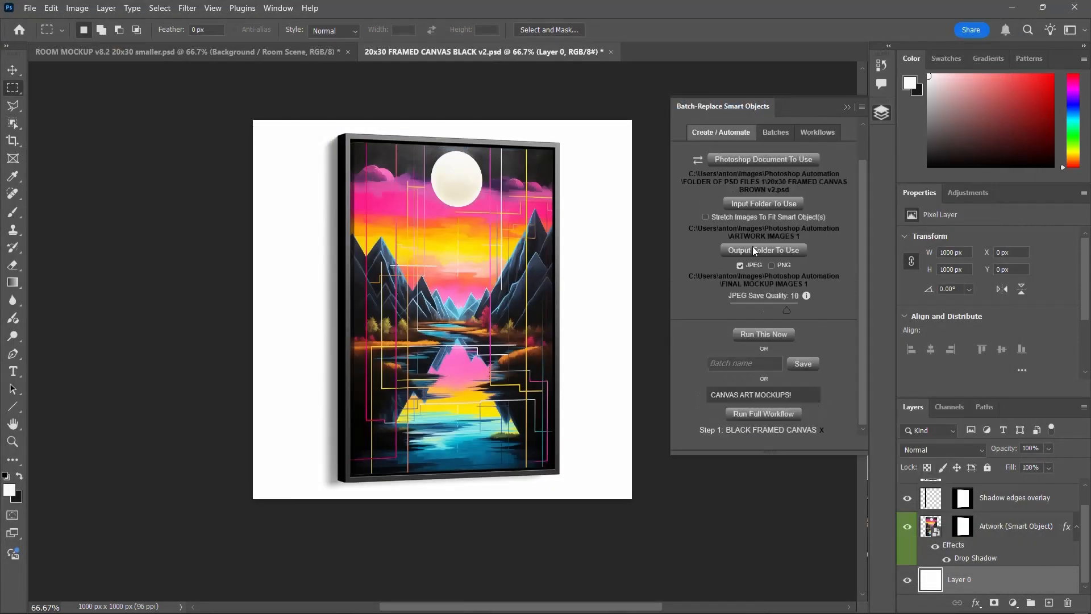
{"action": "left_click", "coordinate": [698, 163]}
{"action": "left_click", "coordinate": [782, 162]}
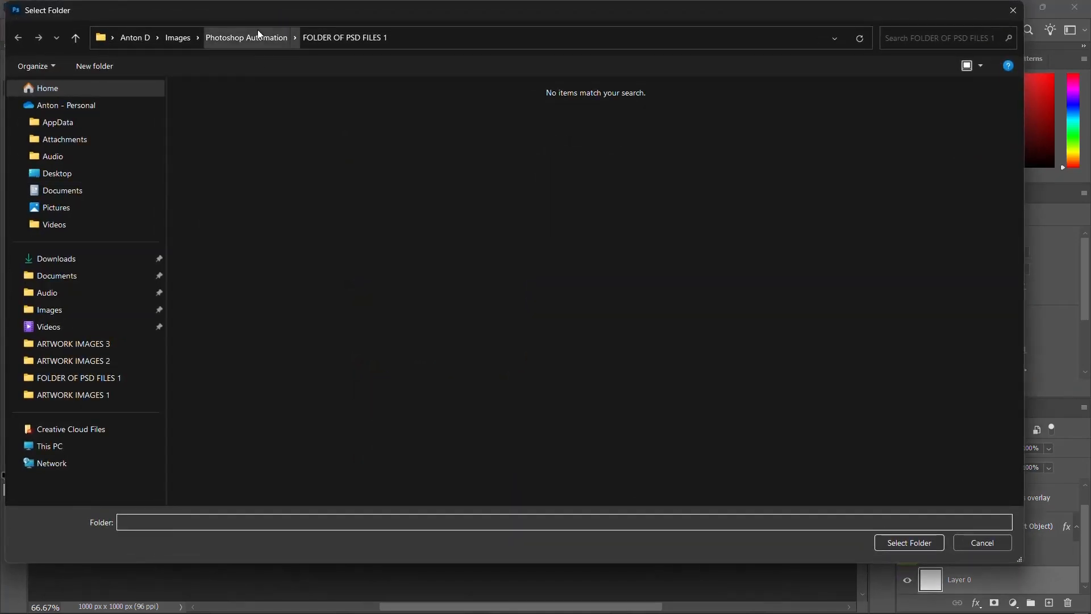
{"action": "left_click", "coordinate": [257, 35]}
{"action": "double_click", "coordinate": [275, 208]}
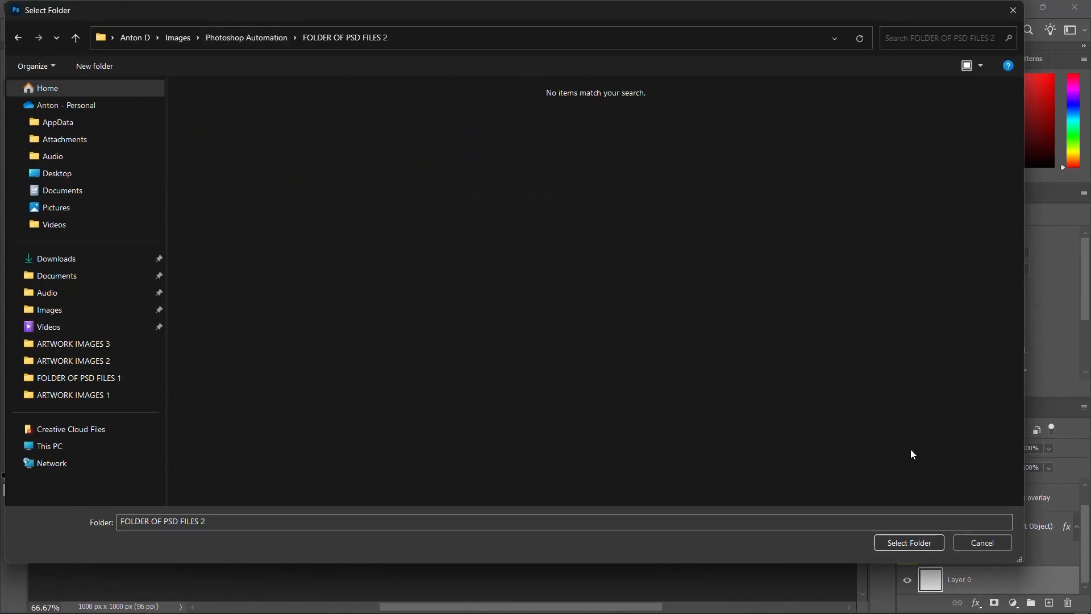
{"action": "left_click", "coordinate": [904, 544]}
Step: Set the batch's input folder to ARTWORK IMAGES 2 from the Photoshop Automation folder
{"action": "left_click", "coordinate": [762, 195]}
{"action": "left_click", "coordinate": [250, 37]}
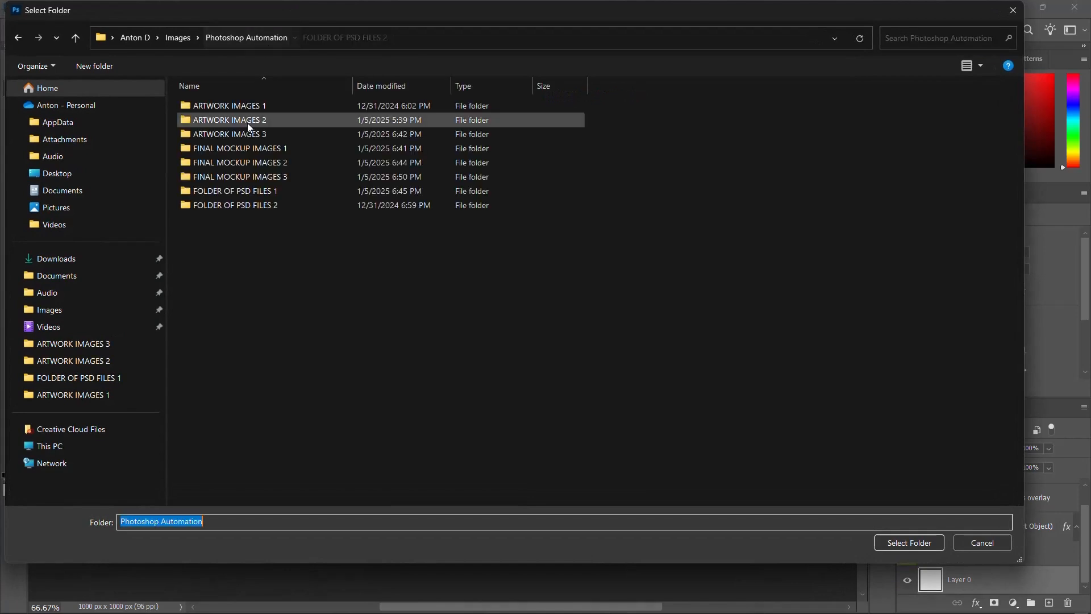
{"action": "double_click", "coordinate": [238, 122]}
{"action": "left_click", "coordinate": [910, 543]}
Step: Set the output folder to FINAL MOCKUP IMAGES 2 with PNG save quality 12 and image stretching turned off
{"action": "left_click", "coordinate": [749, 236]}
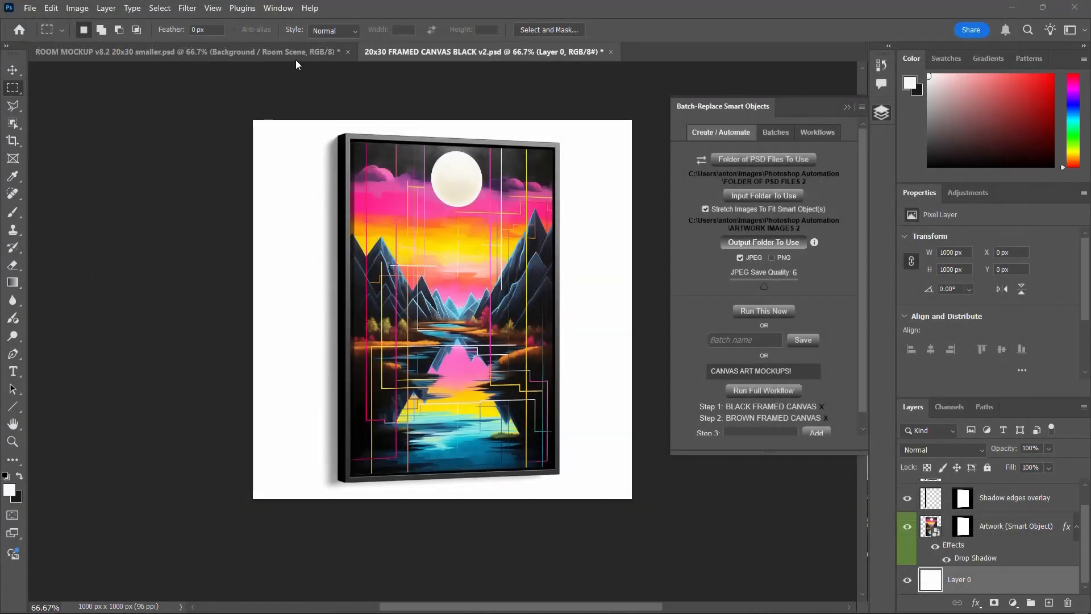
{"action": "left_click", "coordinate": [254, 39]}
{"action": "double_click", "coordinate": [245, 163]}
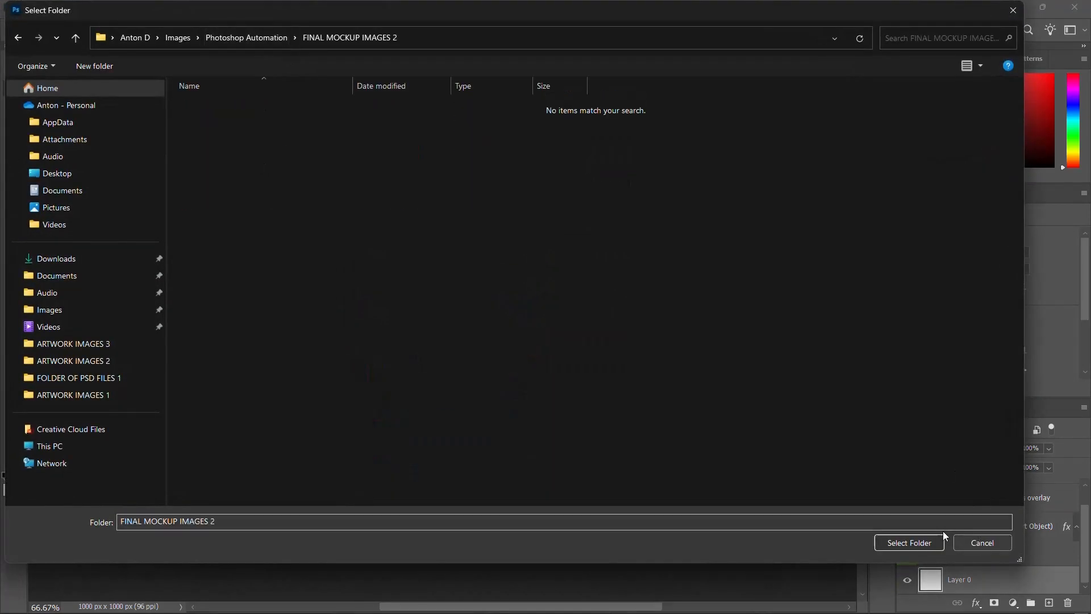
{"action": "left_click", "coordinate": [909, 543]}
{"action": "left_click", "coordinate": [705, 208]}
{"action": "left_click", "coordinate": [771, 257]}
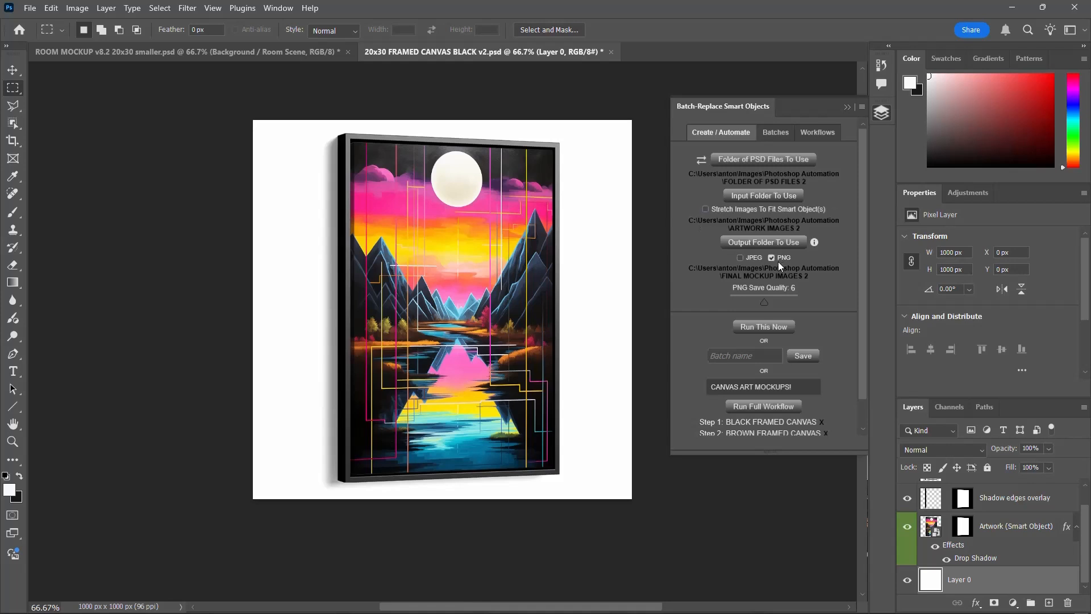
Step: Add the PSD folder batch to the workflow as step 3, named FOLDER OF PSDs!
{"action": "scroll", "coordinate": [826, 272], "scroll_direction": "down", "scroll_amount": 1}
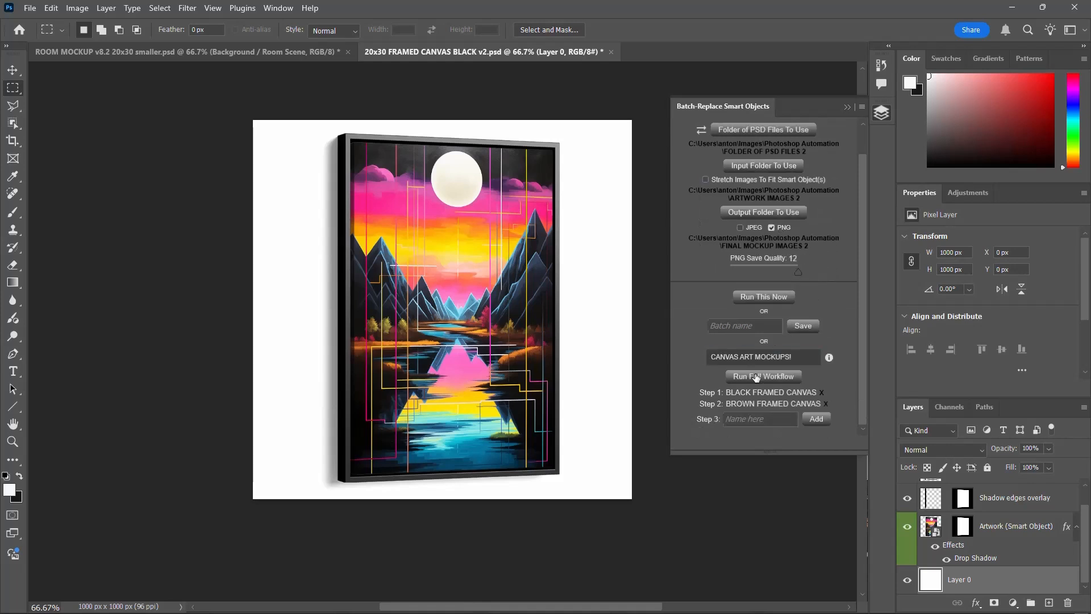
{"action": "left_click", "coordinate": [761, 420]}
{"action": "type", "text": "FOLDER OF PSDs!"}
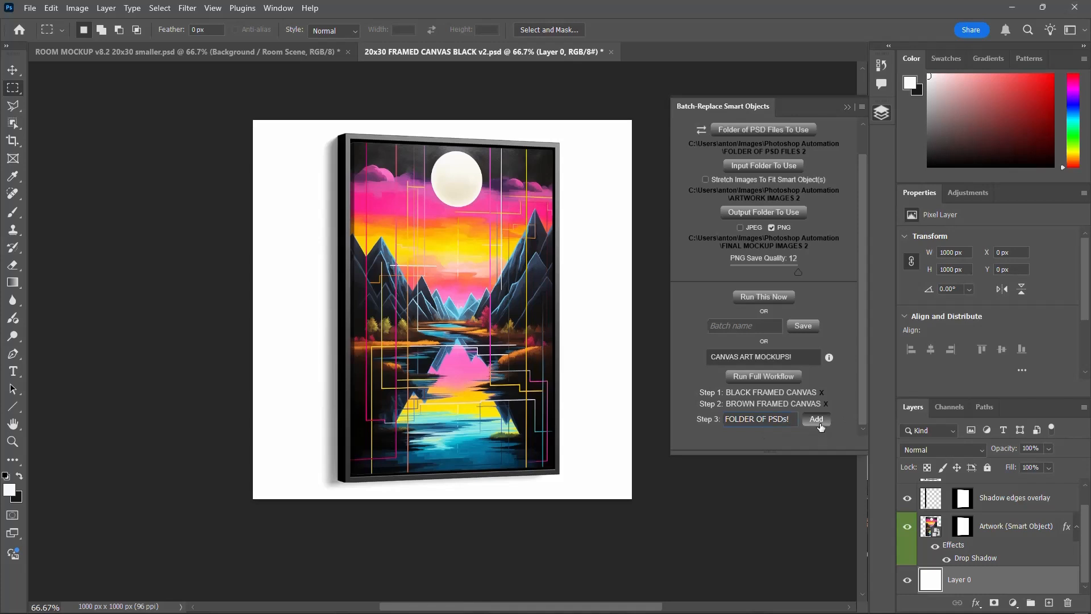
{"action": "left_click", "coordinate": [816, 419]}
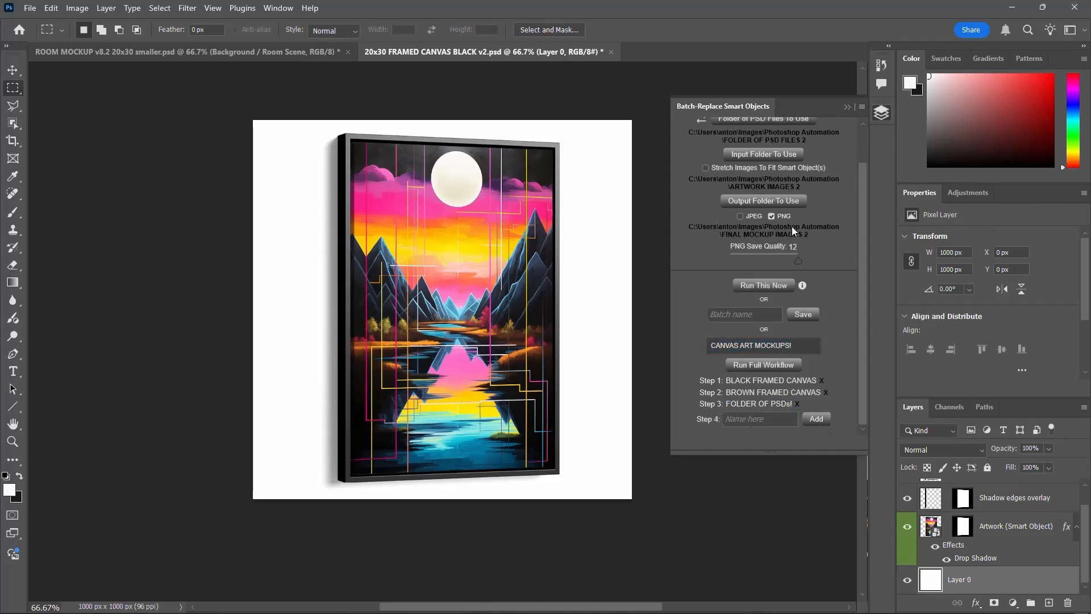
Step: Run the saved CANVAS ART MOCKUPS workflow for the black, brown and white framed canvases and dismiss its completion notice
{"action": "scroll", "coordinate": [792, 226], "scroll_direction": "up", "scroll_amount": 2}
{"action": "scroll", "coordinate": [715, 429], "scroll_direction": "down", "scroll_amount": 2}
{"action": "scroll", "coordinate": [829, 229], "scroll_direction": "up", "scroll_amount": 2}
{"action": "left_click", "coordinate": [819, 136]}
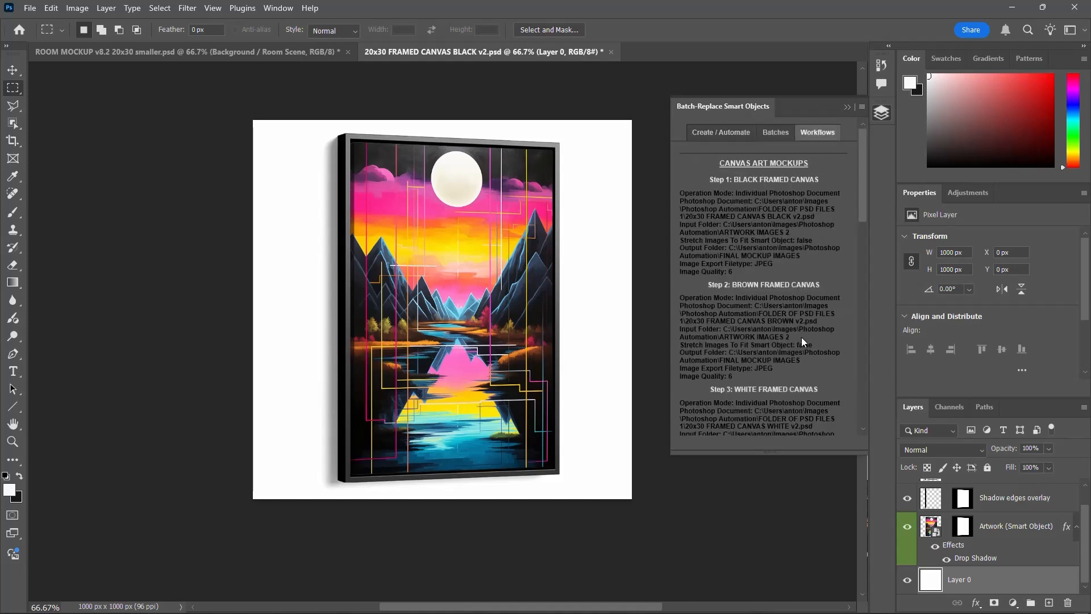
{"action": "scroll", "coordinate": [788, 276], "scroll_direction": "down", "scroll_amount": 7}
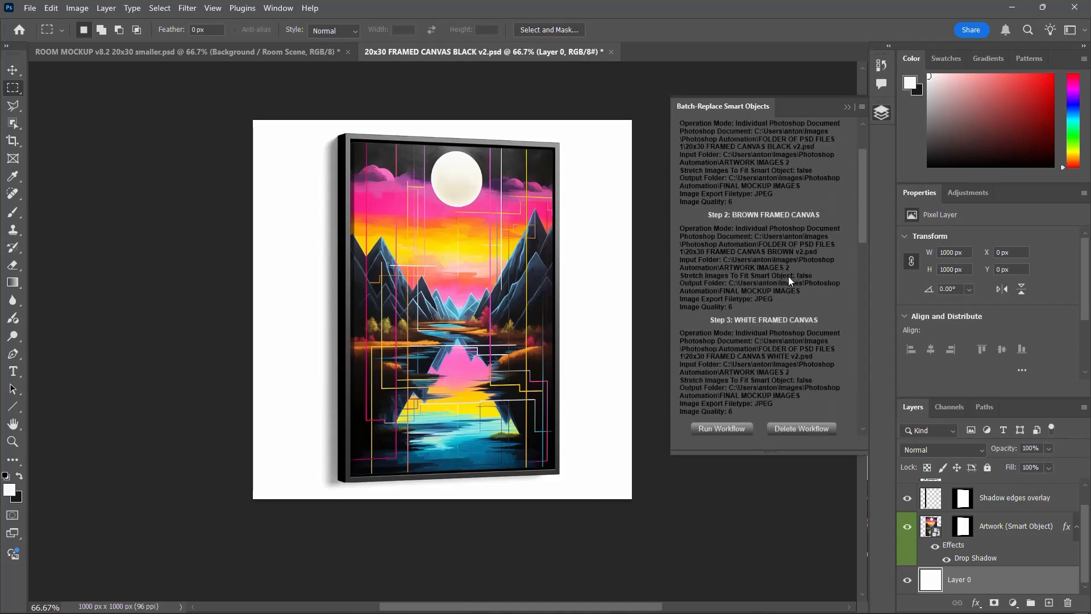
{"action": "left_click", "coordinate": [740, 355]}
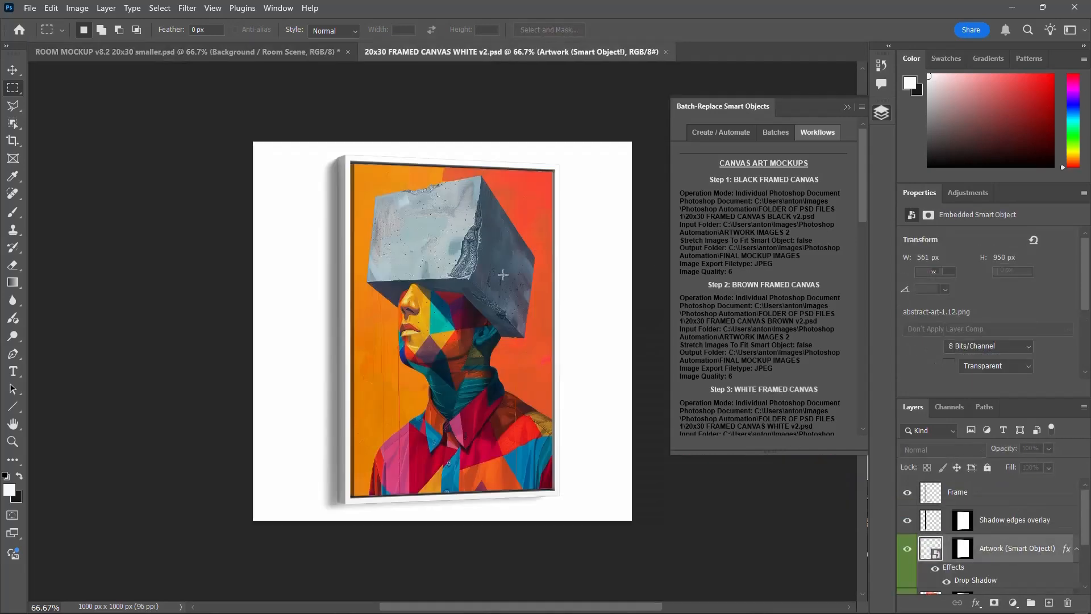
{"action": "scroll", "coordinate": [768, 384], "scroll_direction": "down", "scroll_amount": 2}
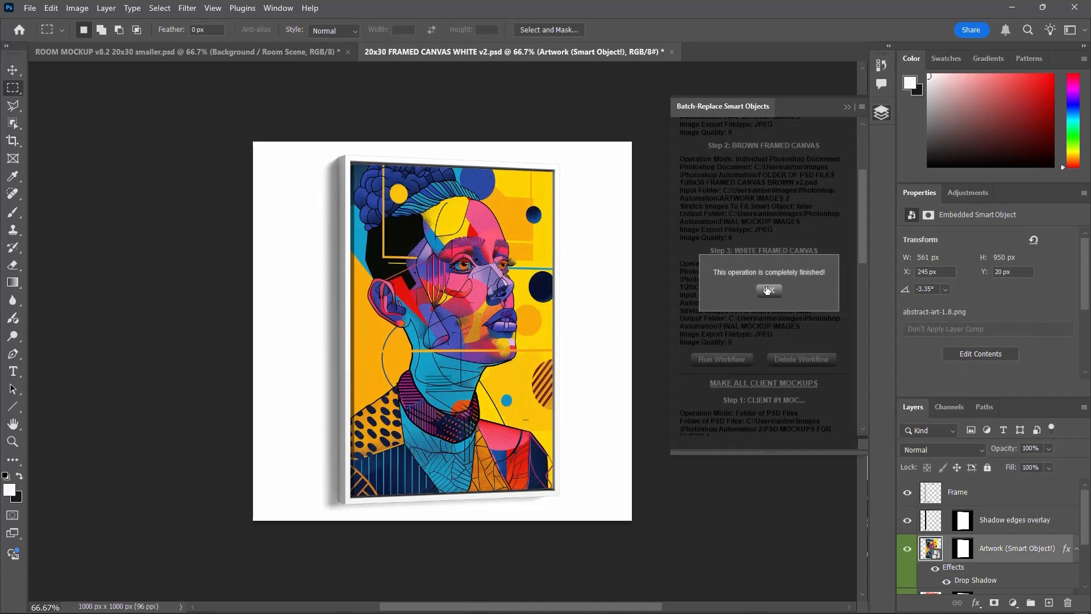
{"action": "left_click", "coordinate": [769, 291]}
Step: Switch to File Explorer, review the exported mockups in FINAL MOCKUP IMAGES as large thumbnails, and return to Photoshop
{"action": "key", "text": "alt+Tab"}
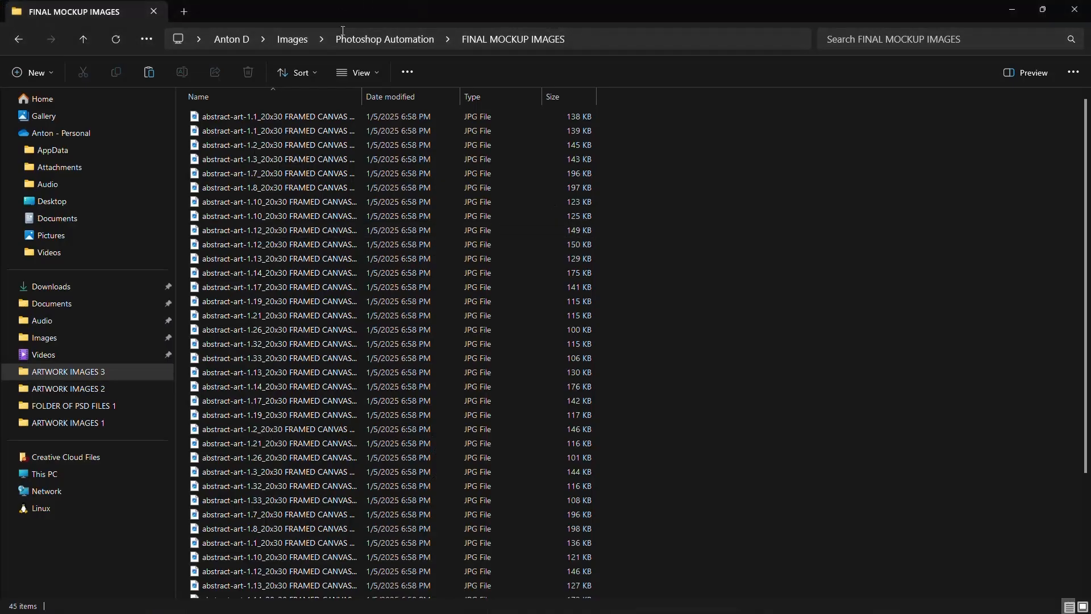
{"action": "left_click", "coordinate": [358, 73]}
{"action": "left_click", "coordinate": [369, 125]}
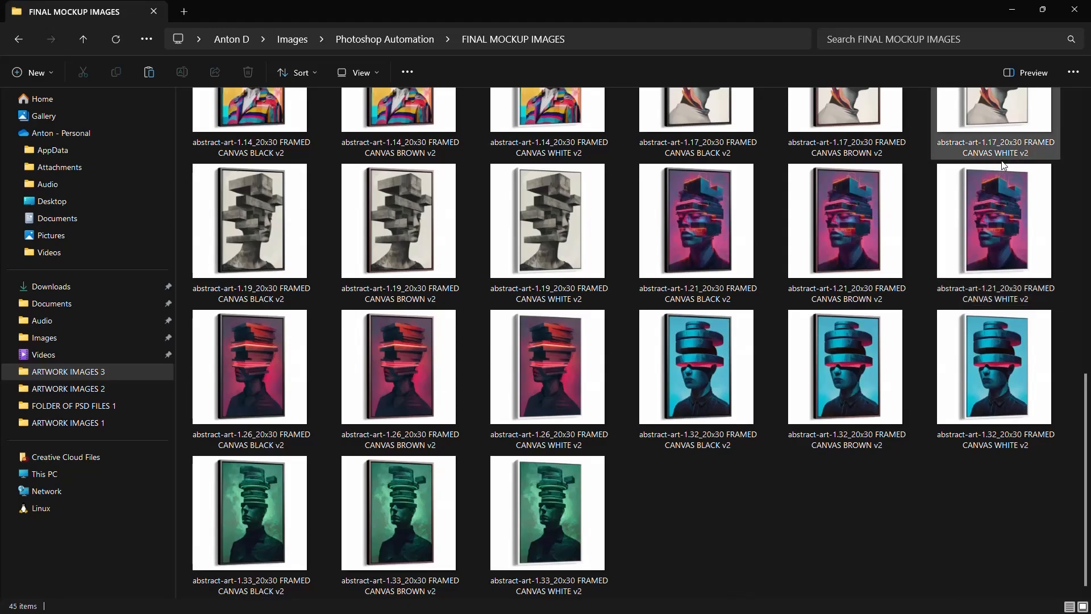
{"action": "key", "text": "alt+Tab"}
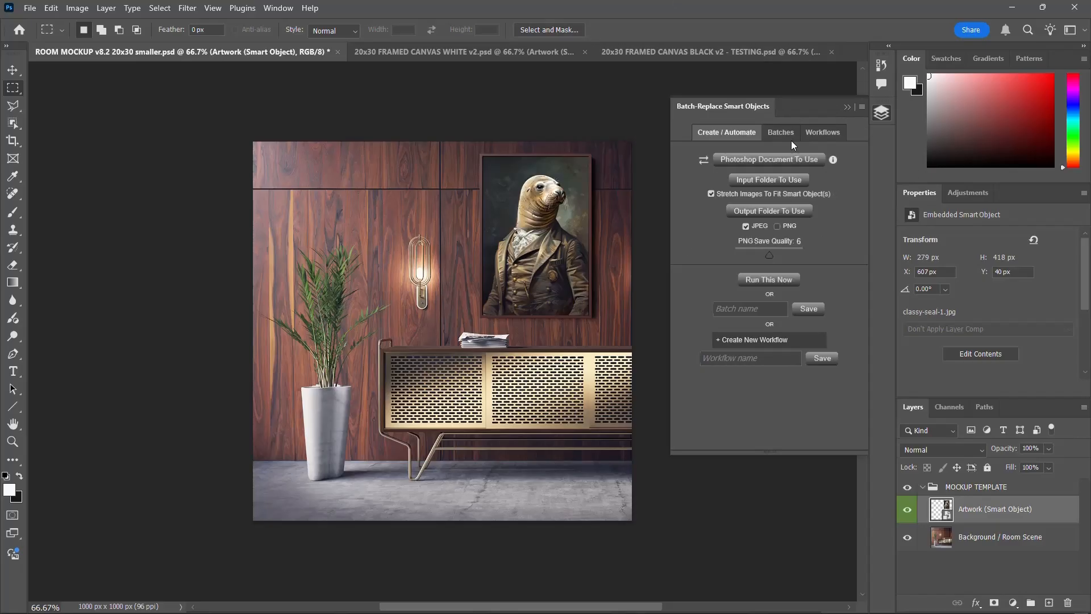